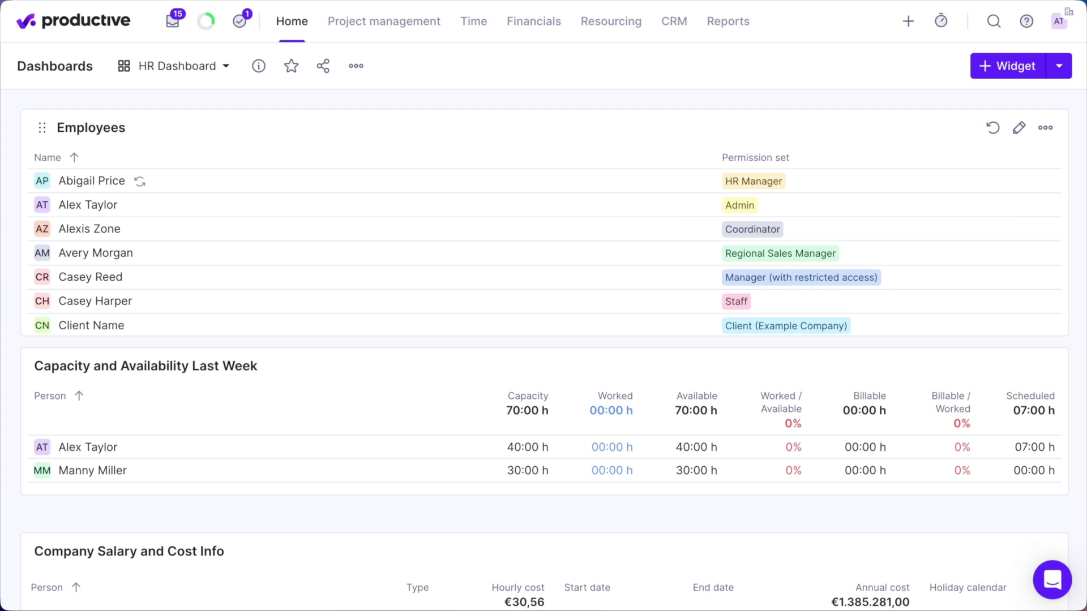
# Step: Find Document templates in Settings with a 'Docu' search and add a new style
pyautogui.click(1058, 21)
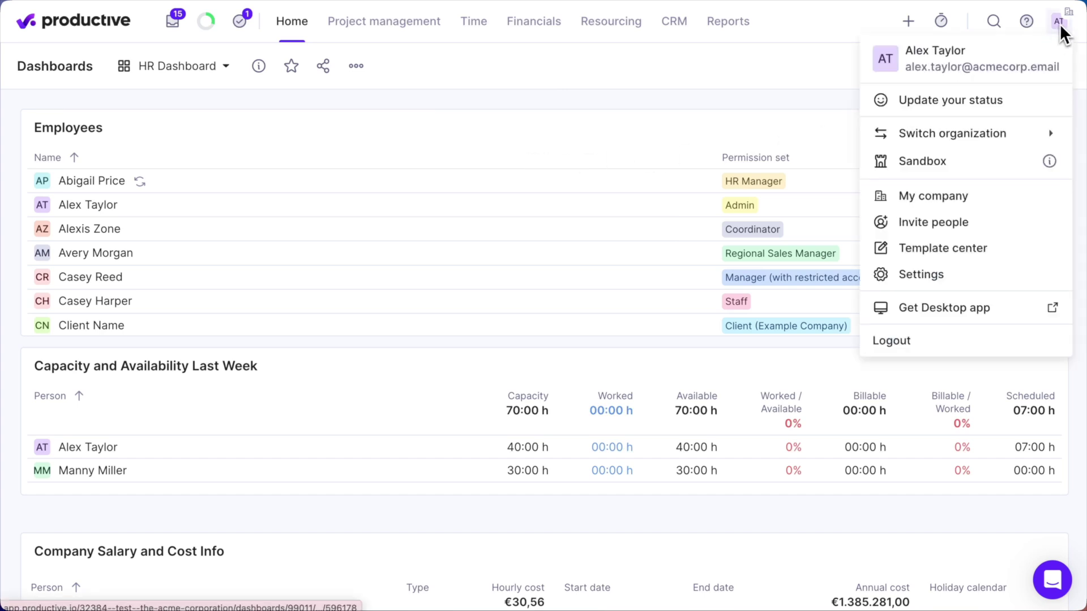
pyautogui.click(1042, 281)
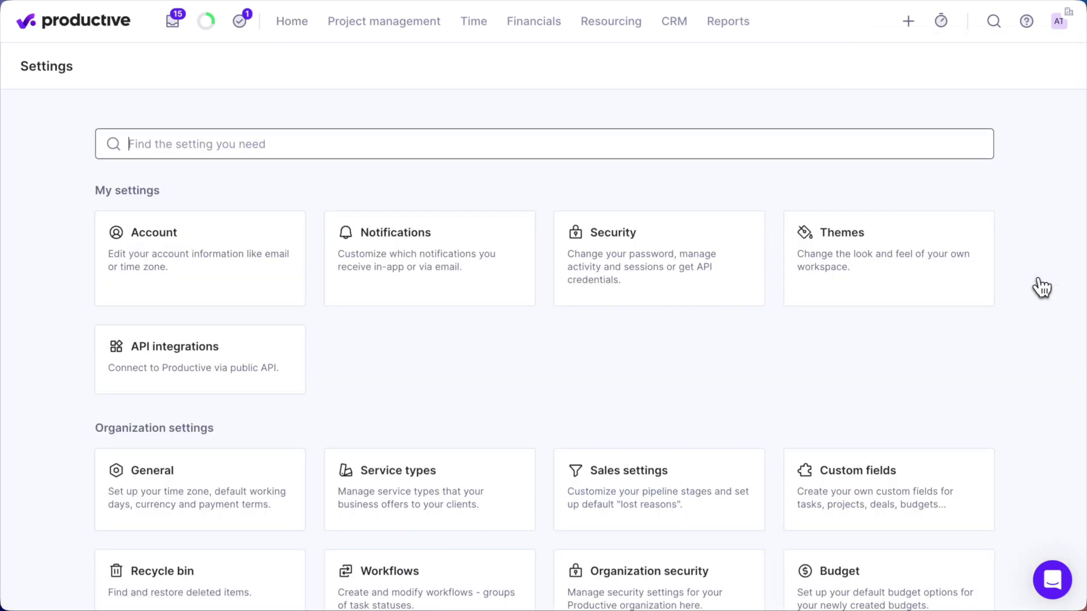
pyautogui.write('Document templates')
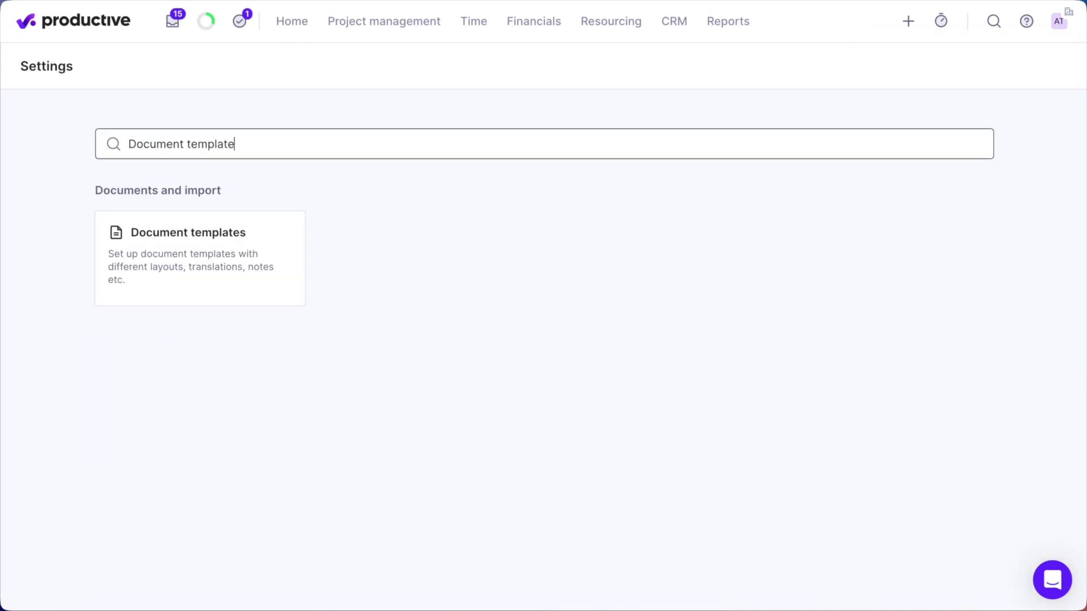
pyautogui.click(270, 289)
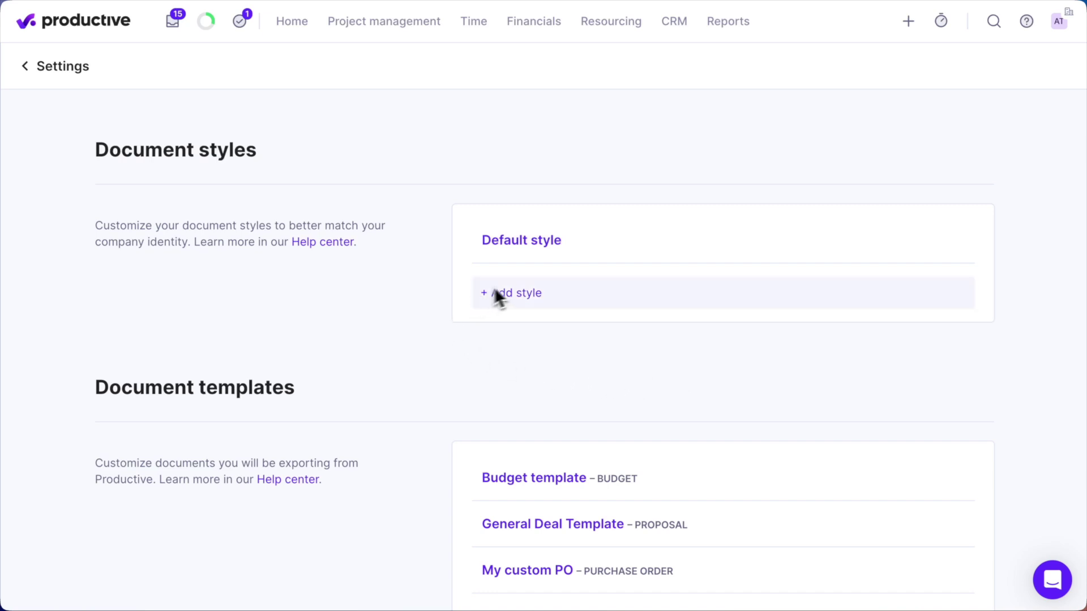
pyautogui.click(522, 299)
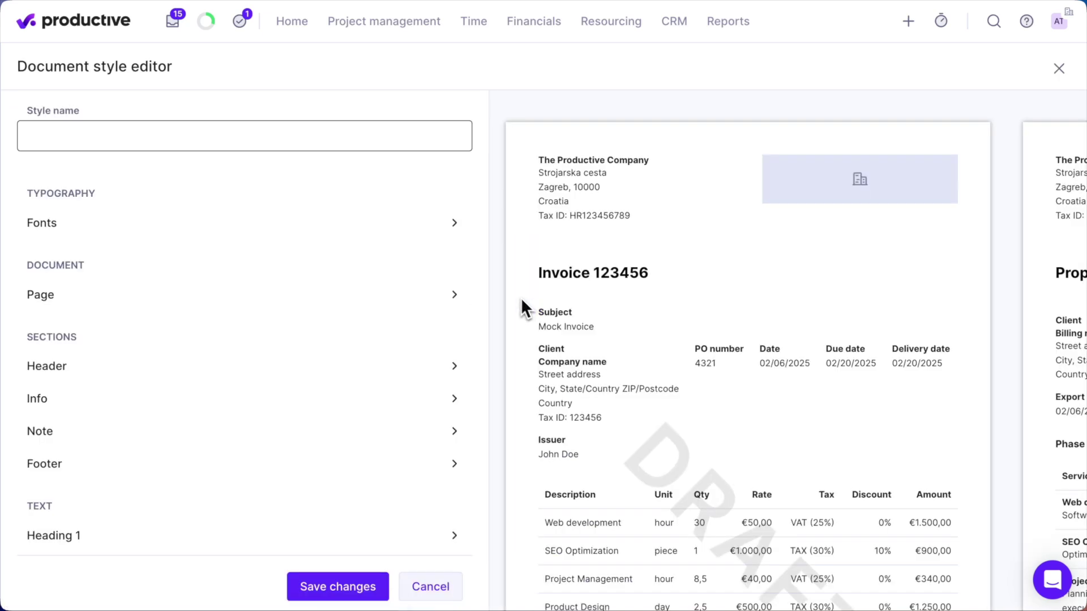
# Step: Name the style 'Productive Invoice Style' and upload the Inter-Regular.ttf font
pyautogui.click(349, 140)
pyautogui.write('Productive Invoice Style')
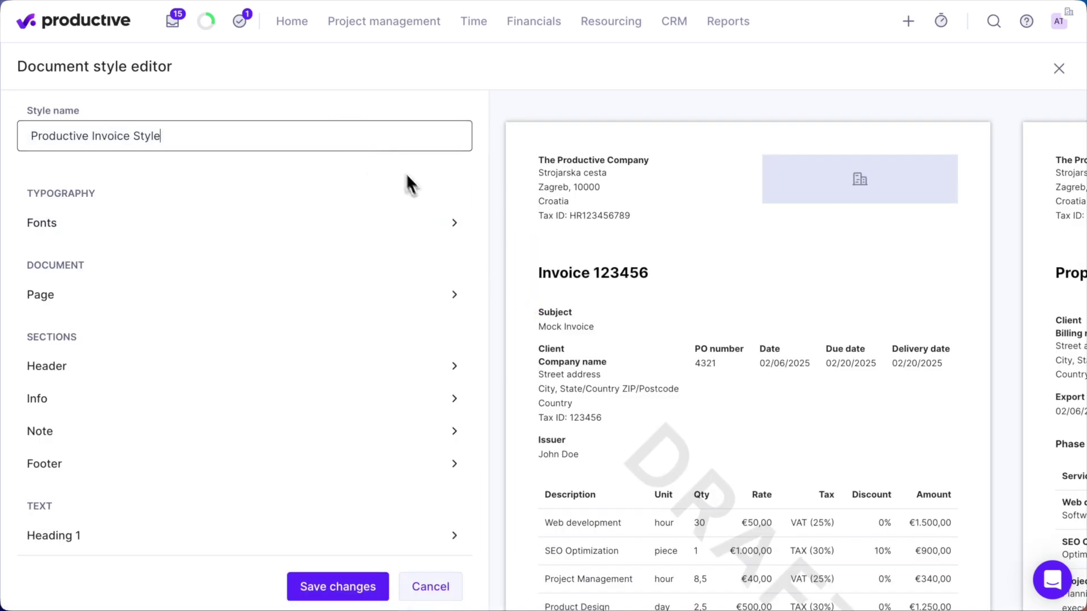
pyautogui.click(427, 232)
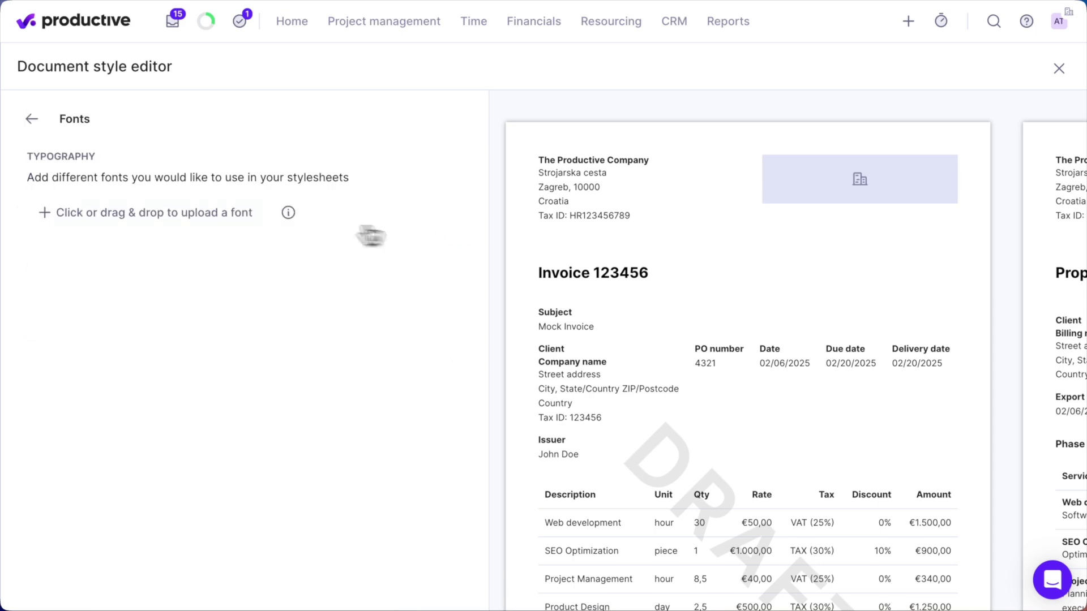
pyautogui.click(207, 215)
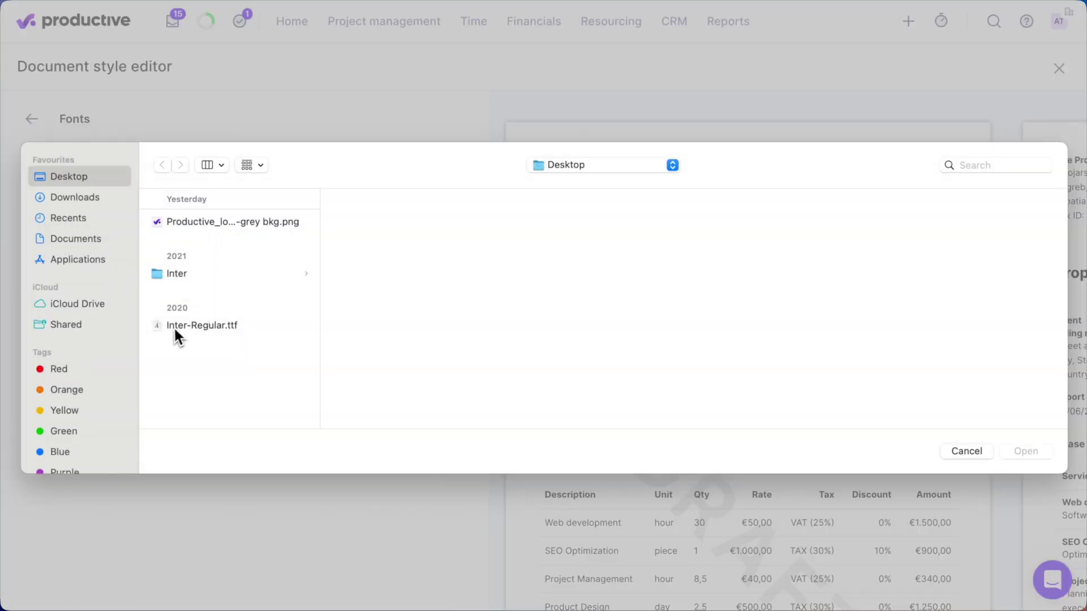
pyautogui.doubleClick(176, 326)
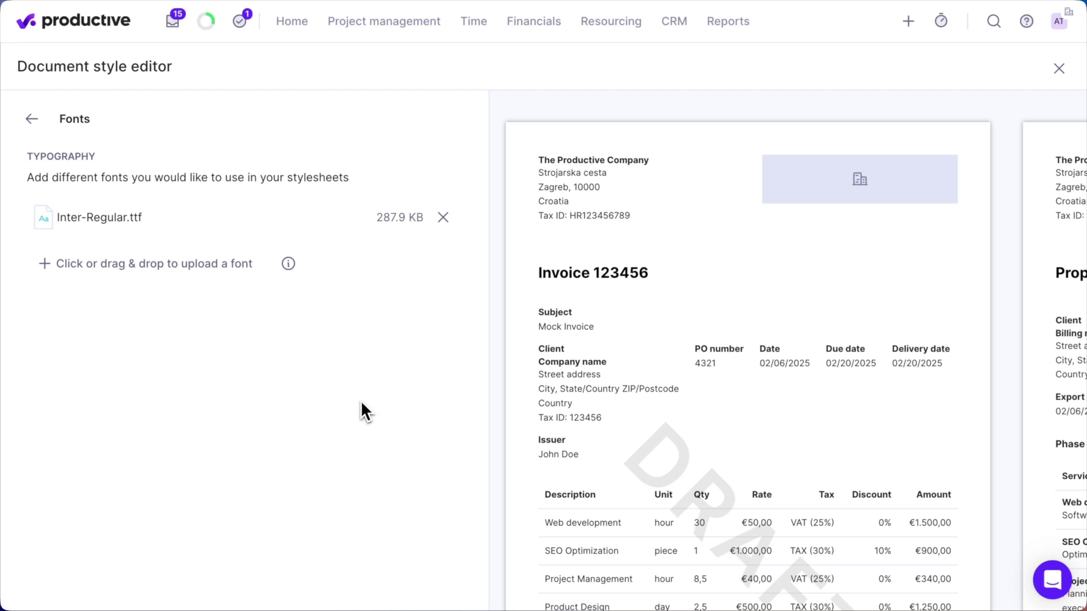
pyautogui.click(32, 120)
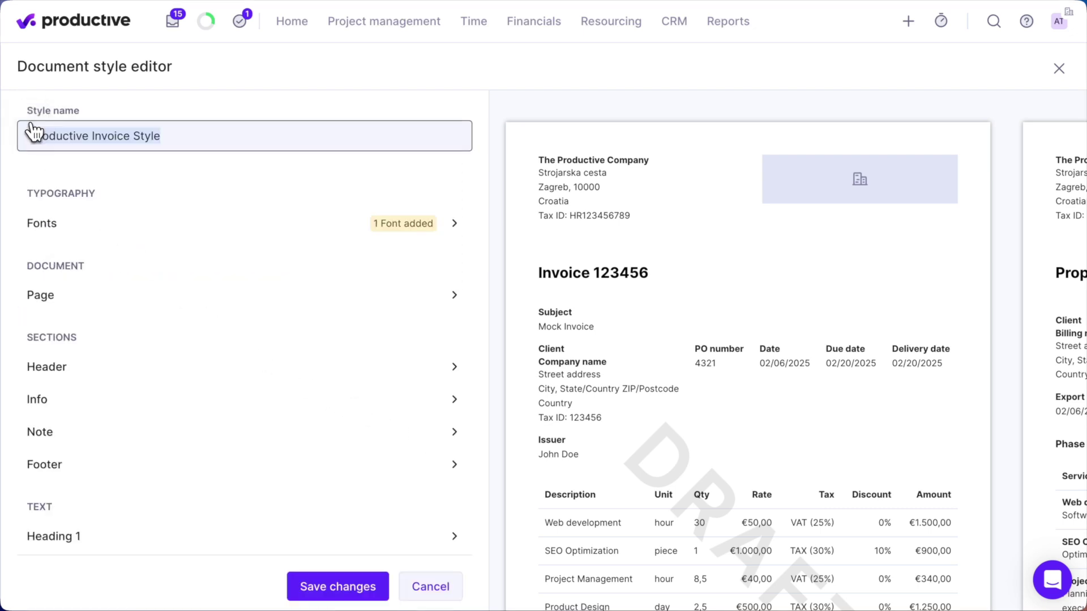
# Step: Set the page background colour to pale blue hex #F2F5FF
pyautogui.click(142, 296)
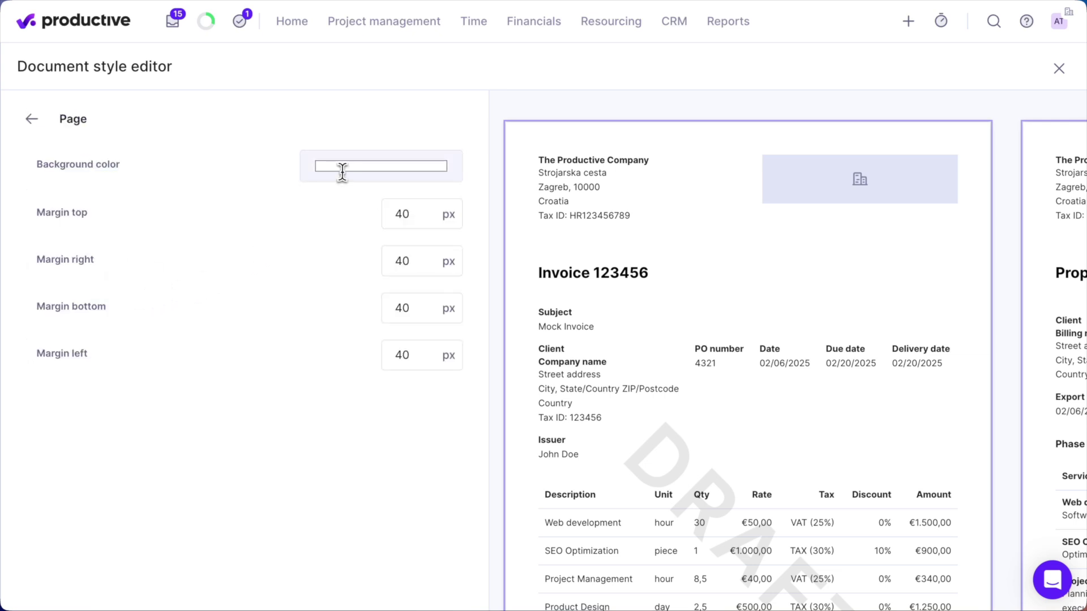
pyautogui.click(343, 168)
pyautogui.moveTo(342, 194); pyautogui.dragTo(329, 214)
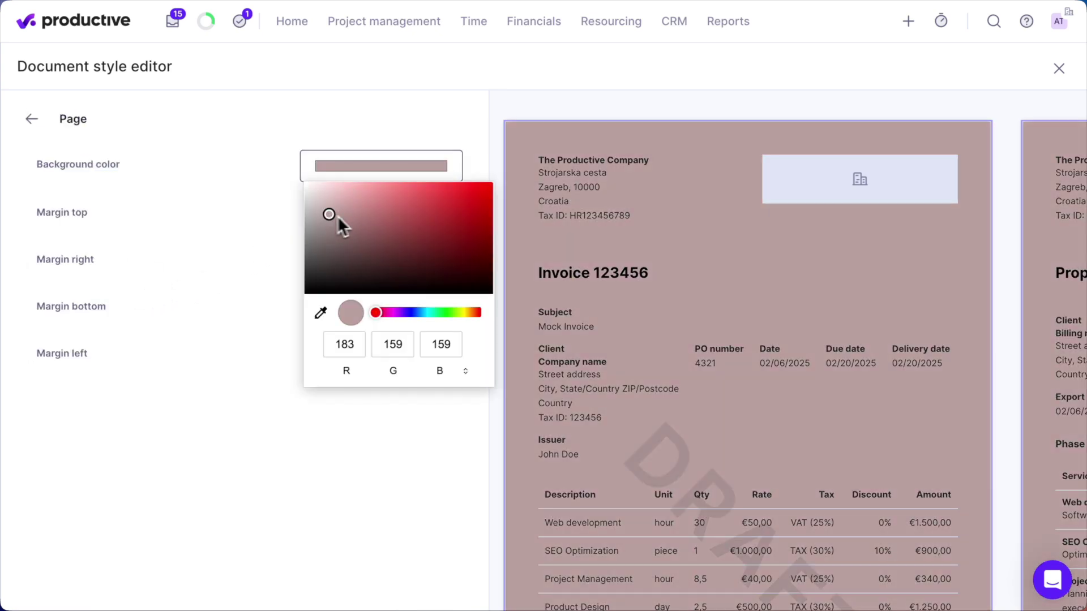
pyautogui.click(464, 376)
pyautogui.click(466, 374)
pyautogui.click(426, 345)
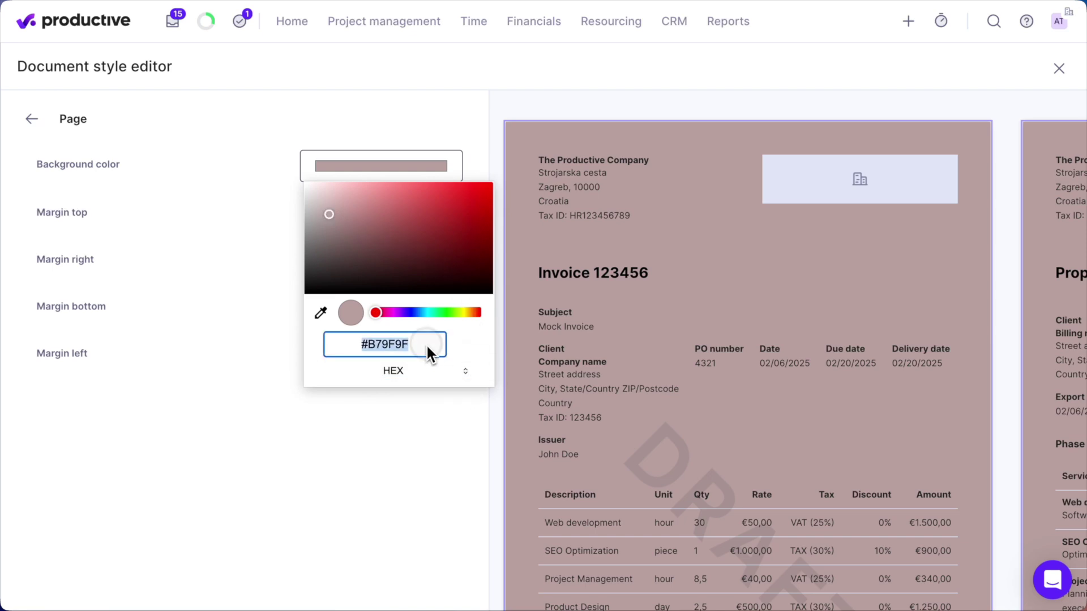
pyautogui.write('#F2F5FF')
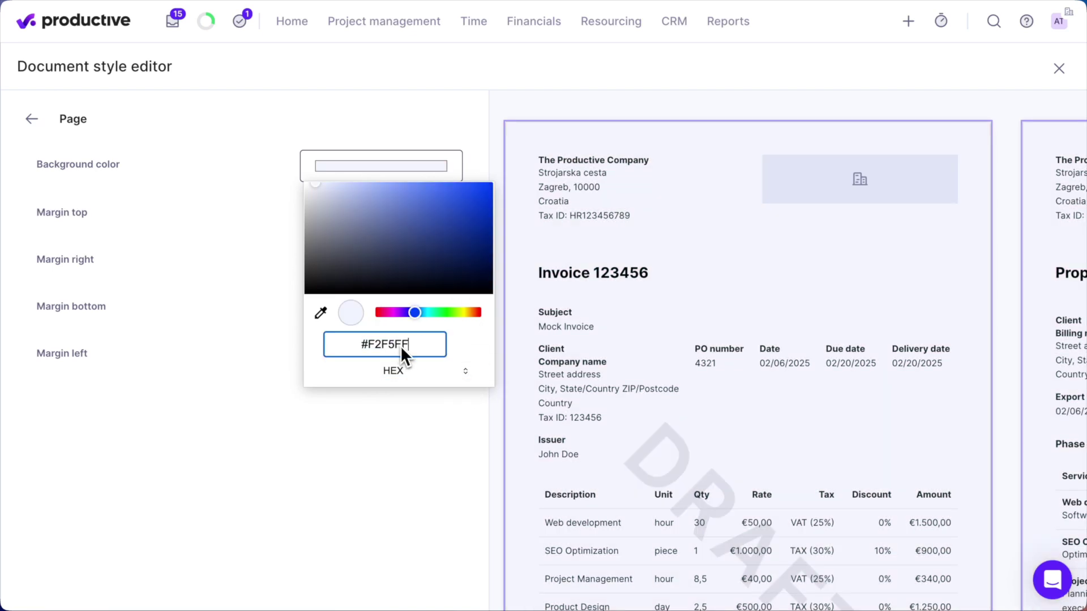
pyautogui.click(439, 409)
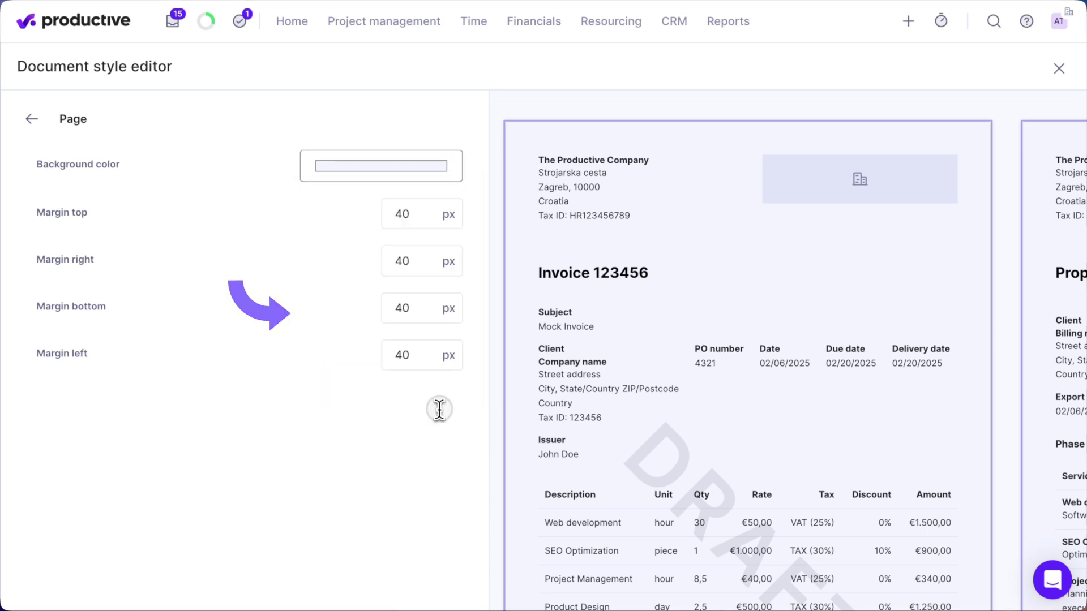
pyautogui.click(35, 120)
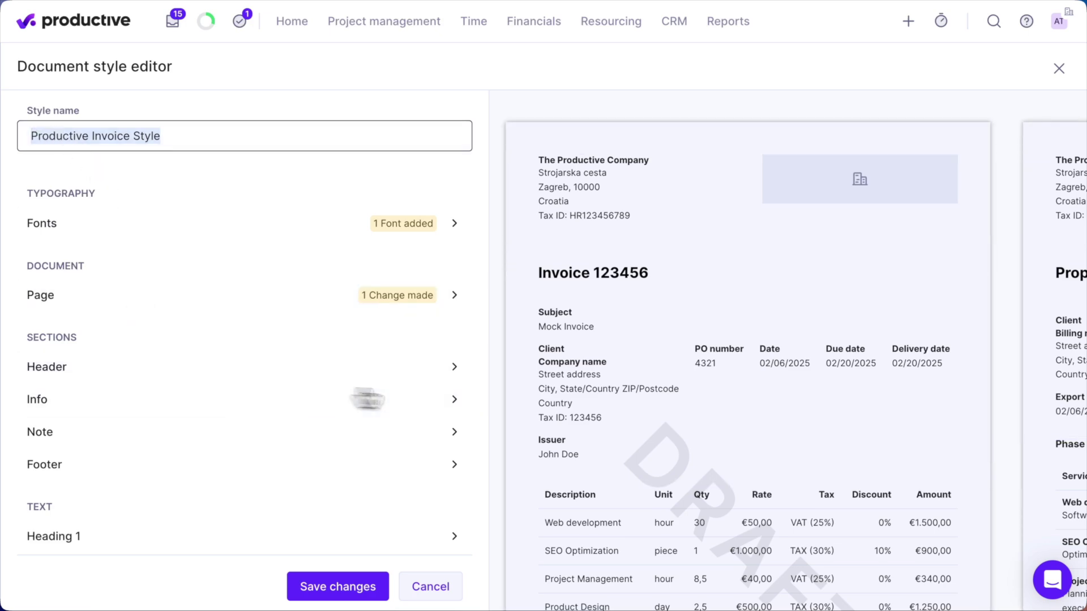
# Step: Give the header 40 px of bottom spacing
pyautogui.scroll(-10, 594, 425)
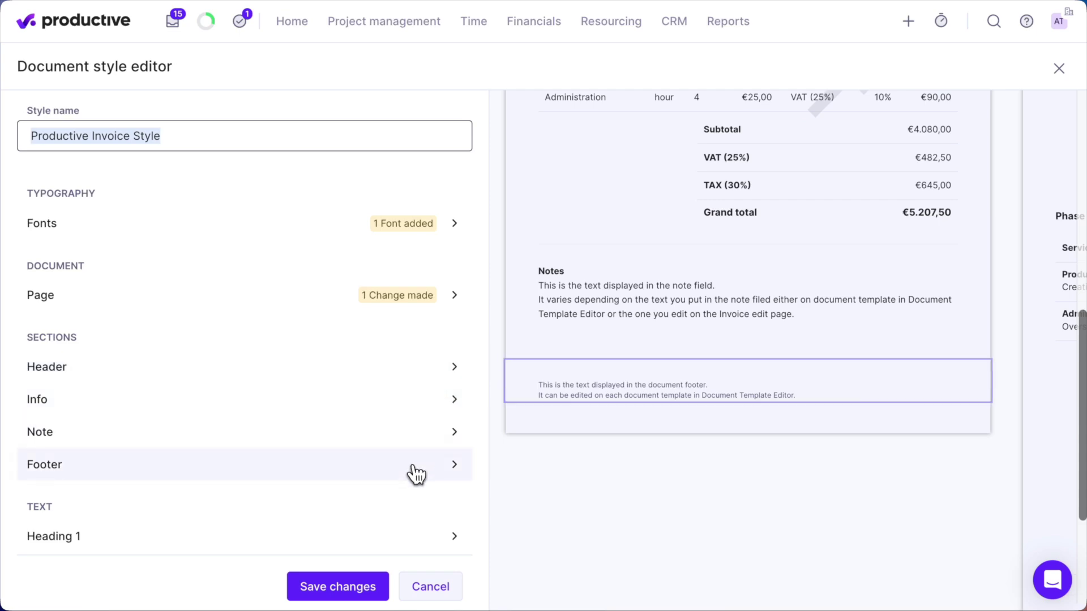
pyautogui.scroll(10, 662, 388)
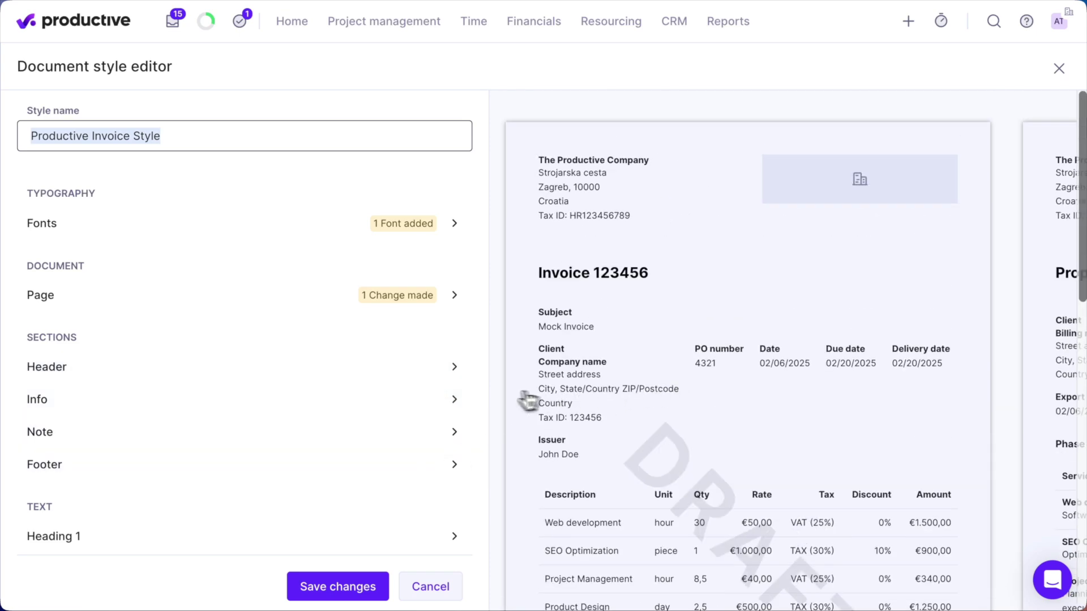
pyautogui.click(452, 375)
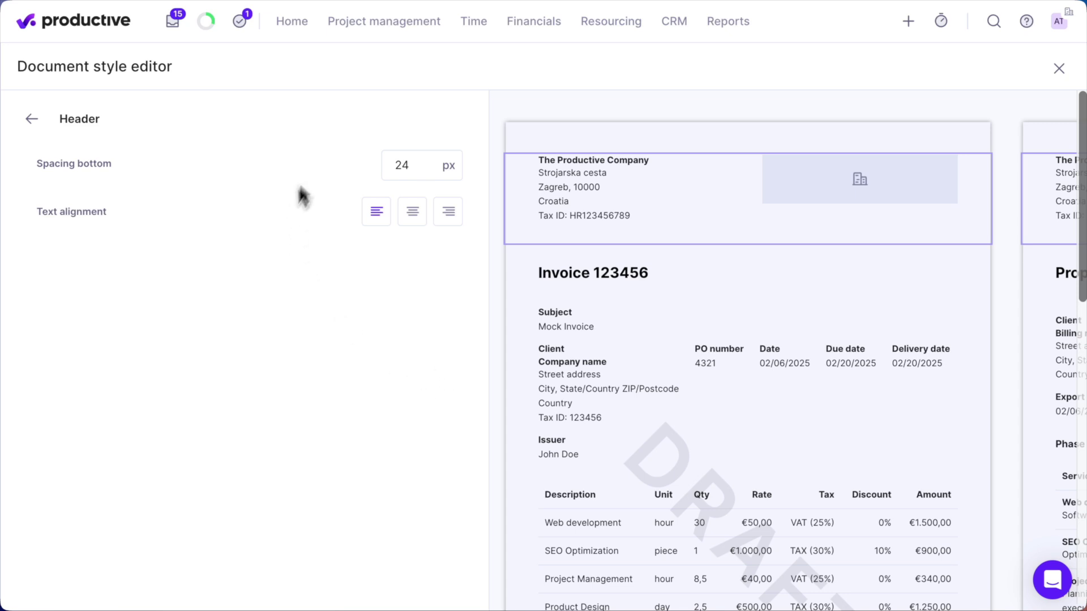
pyautogui.doubleClick(402, 165)
pyautogui.write('40')
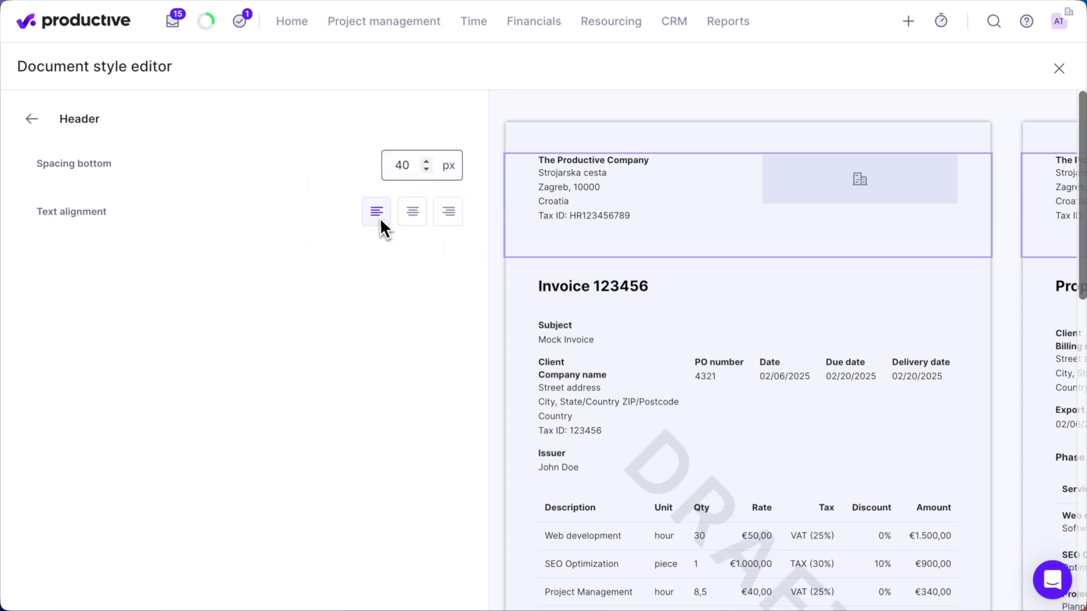
pyautogui.click(31, 119)
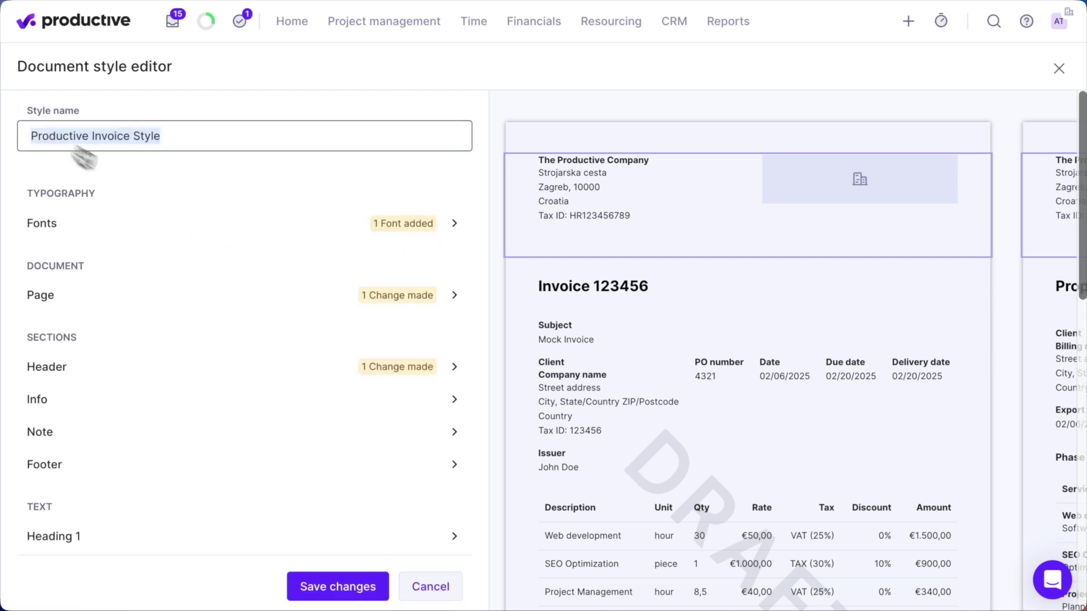
pyautogui.scroll(-1, 177, 308)
pyautogui.scroll(-3, 176, 313)
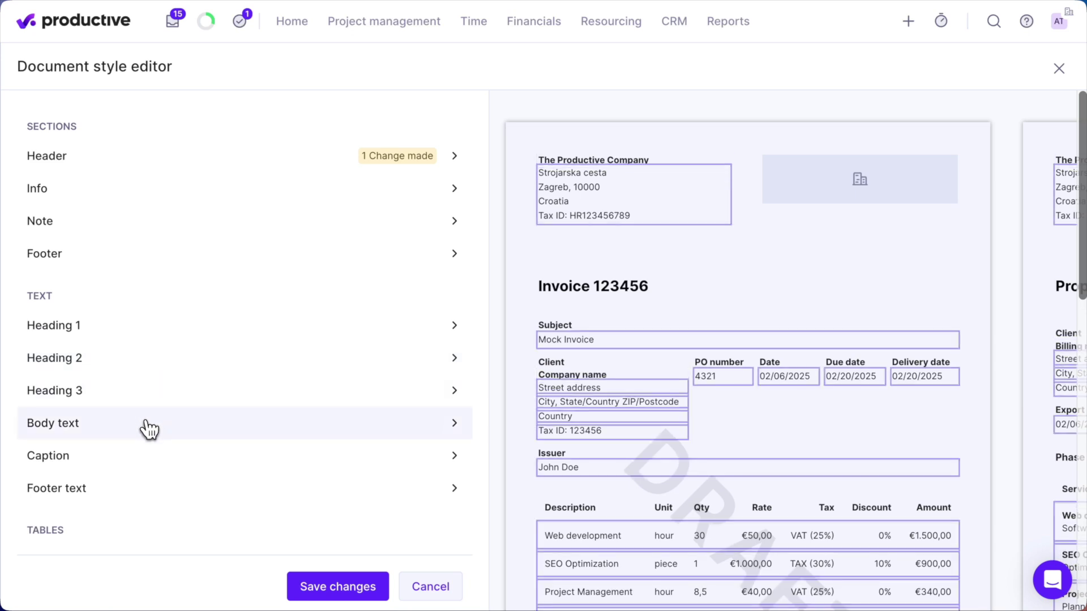
# Step: Style Heading 1 with the inter font, 20 px size and purple #5D2BFF colour
pyautogui.click(297, 339)
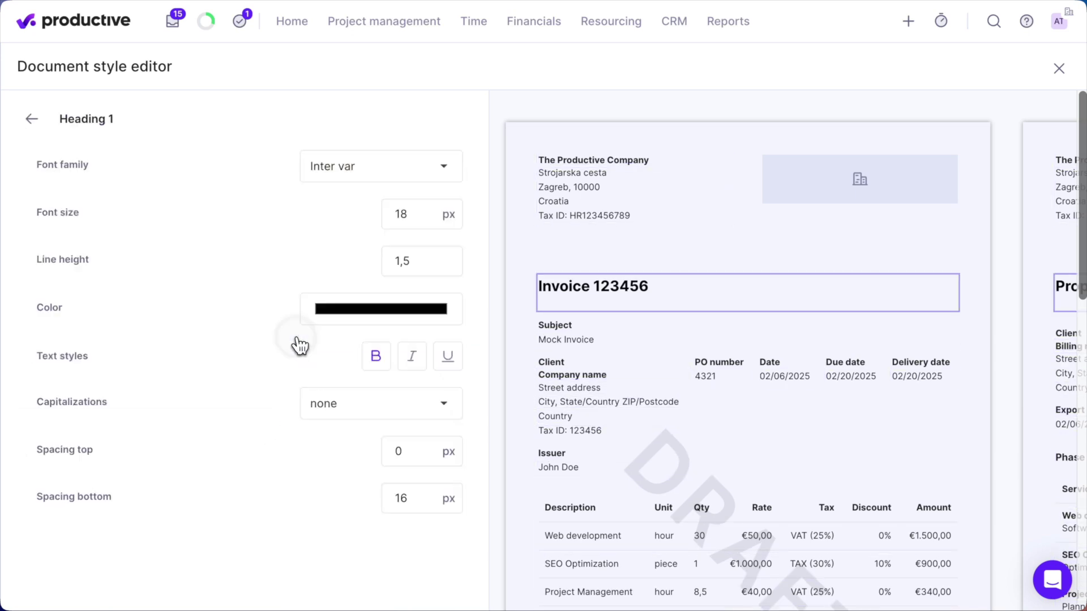
pyautogui.click(447, 167)
pyautogui.click(439, 287)
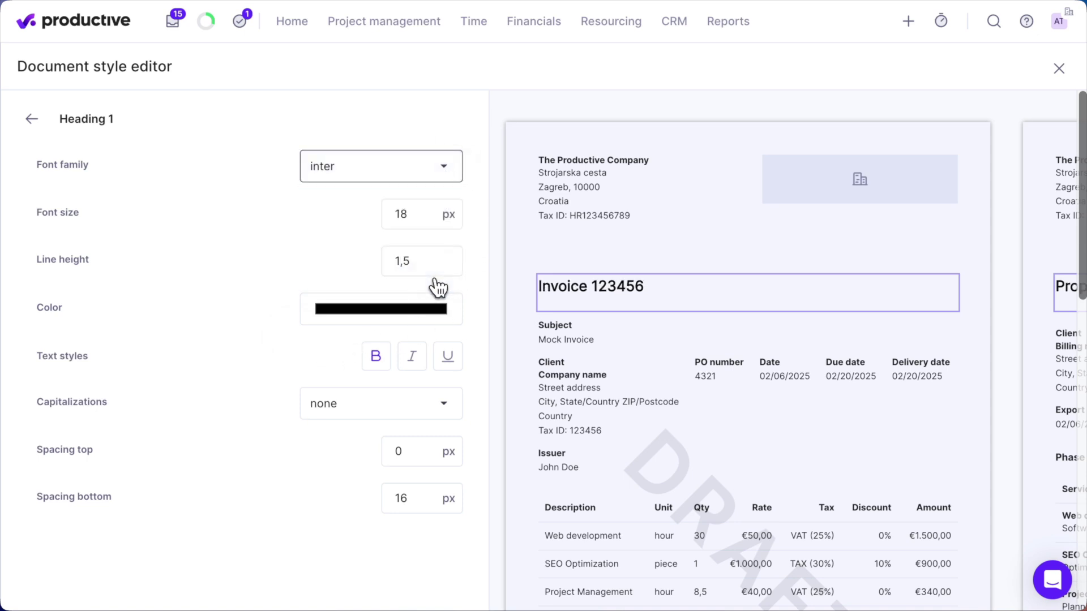
pyautogui.doubleClick(407, 214)
pyautogui.write('20')
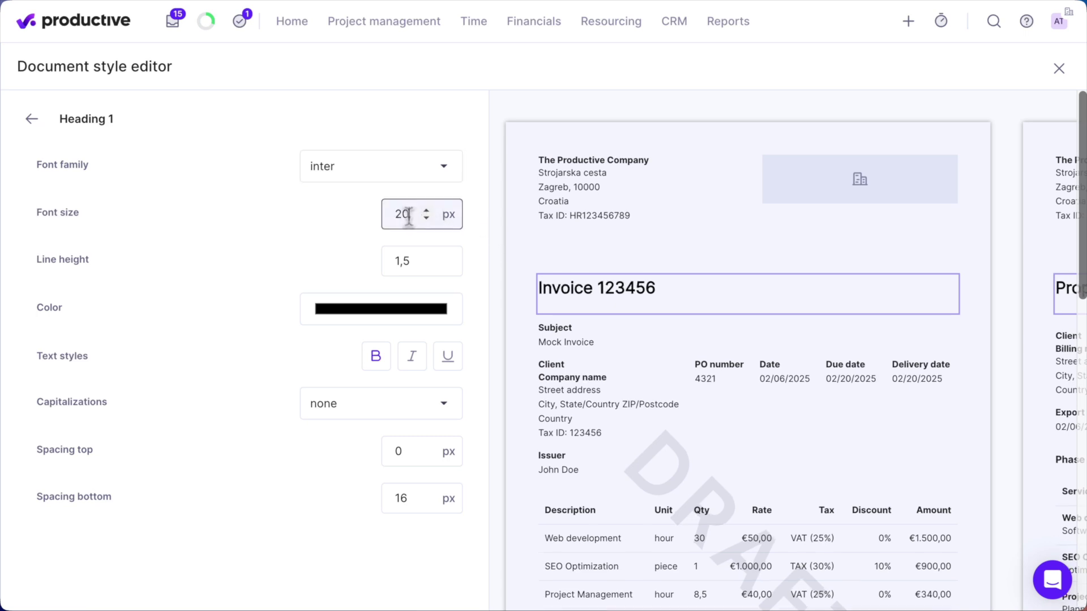
pyautogui.click(417, 306)
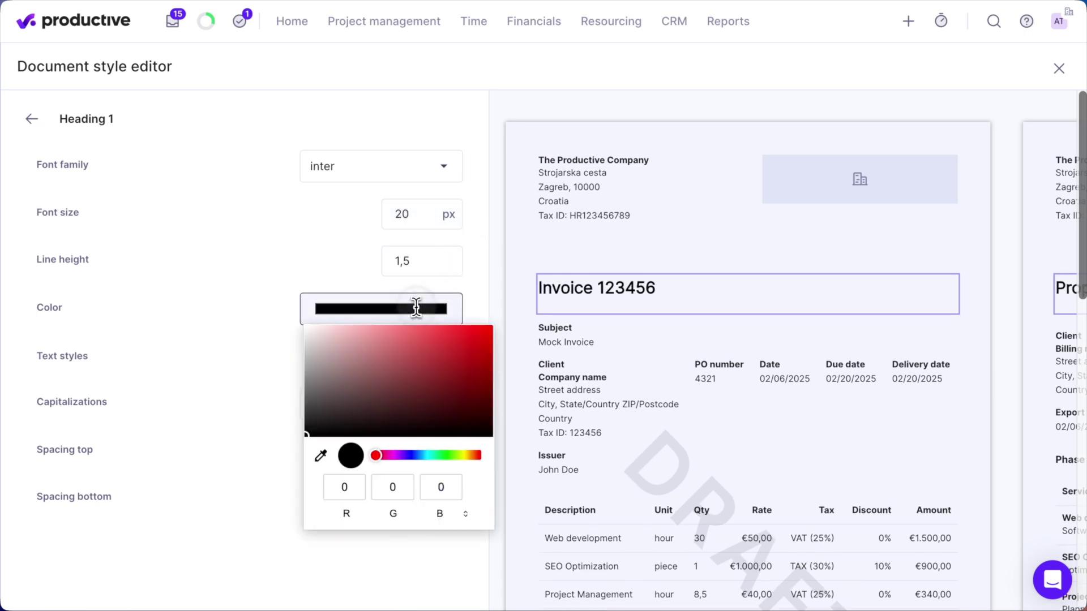
pyautogui.click(461, 515)
pyautogui.click(462, 515)
pyautogui.write('#5D2BFF')
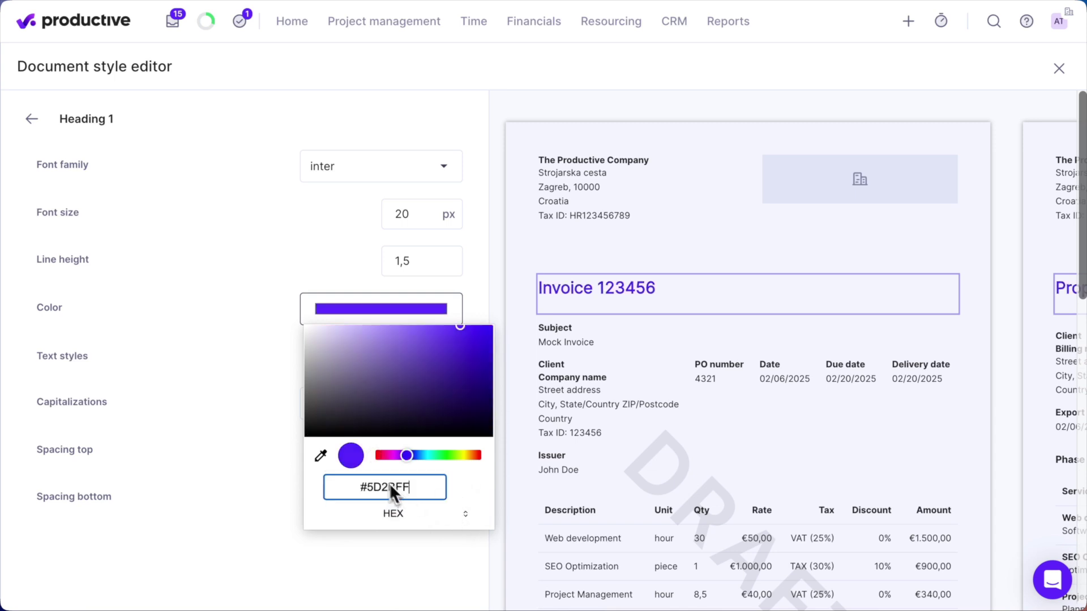
pyautogui.click(249, 435)
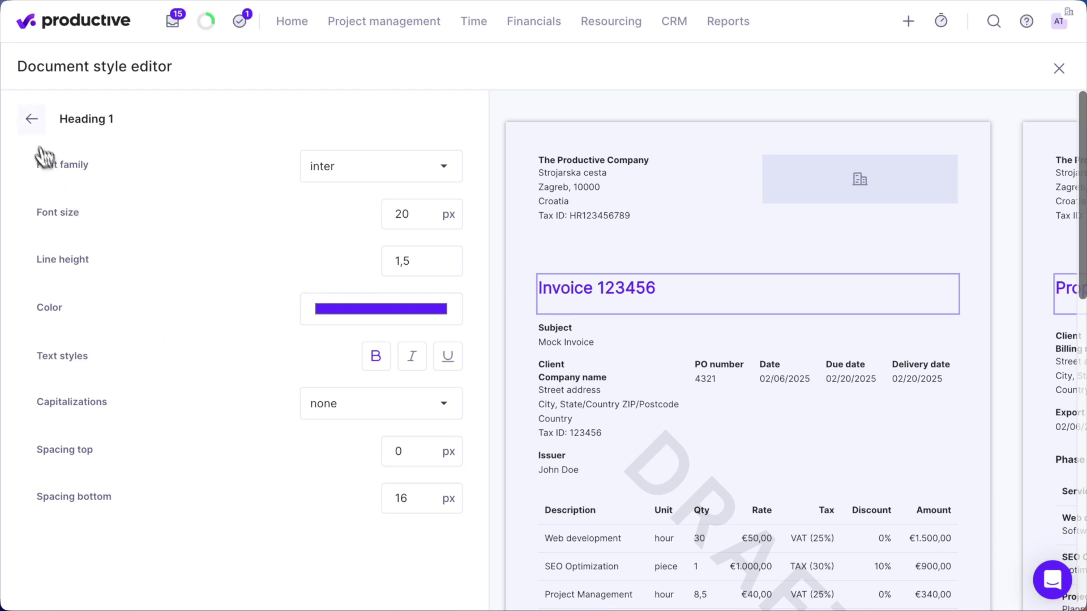
pyautogui.click(31, 120)
# Step: Give pricing-table alternate rows a #DFE5FE background and save the style
pyautogui.scroll(-5, 235, 351)
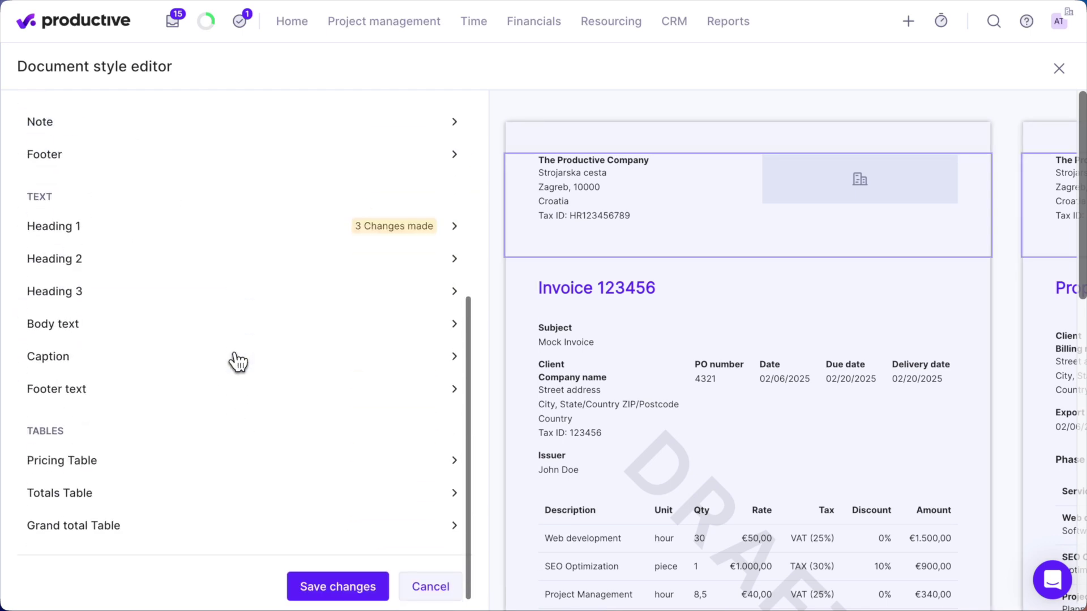
pyautogui.click(276, 465)
pyautogui.click(369, 557)
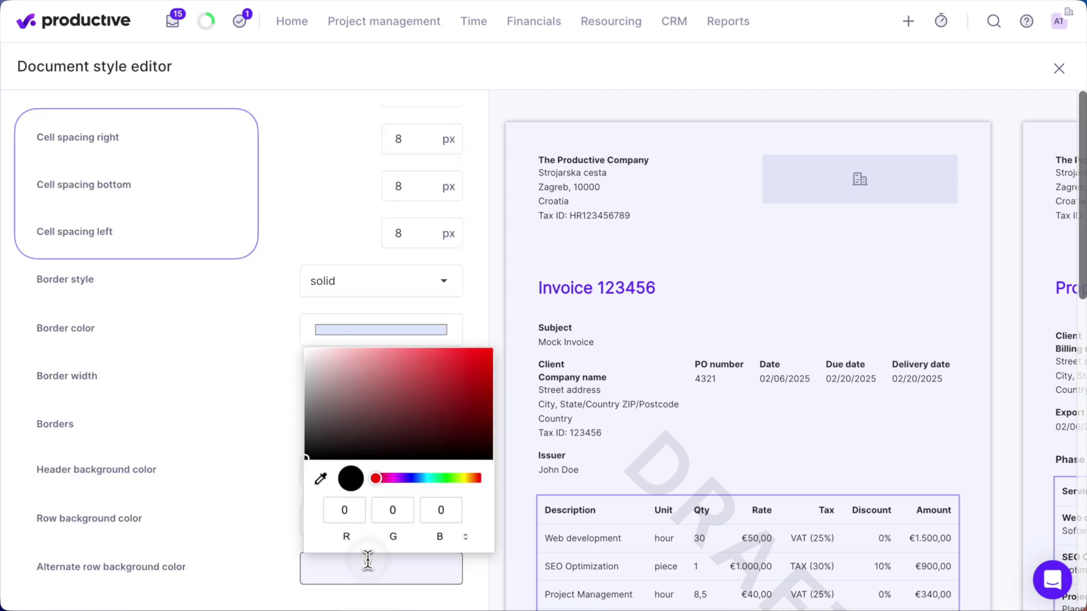
pyautogui.click(465, 536)
pyautogui.write('#DFE5FE')
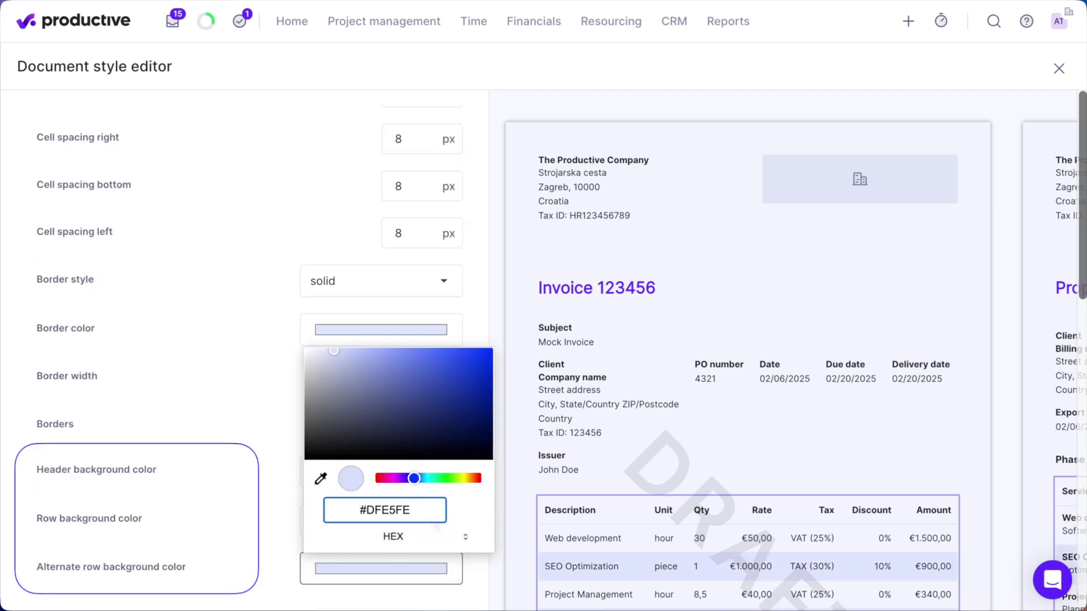
pyautogui.click(280, 502)
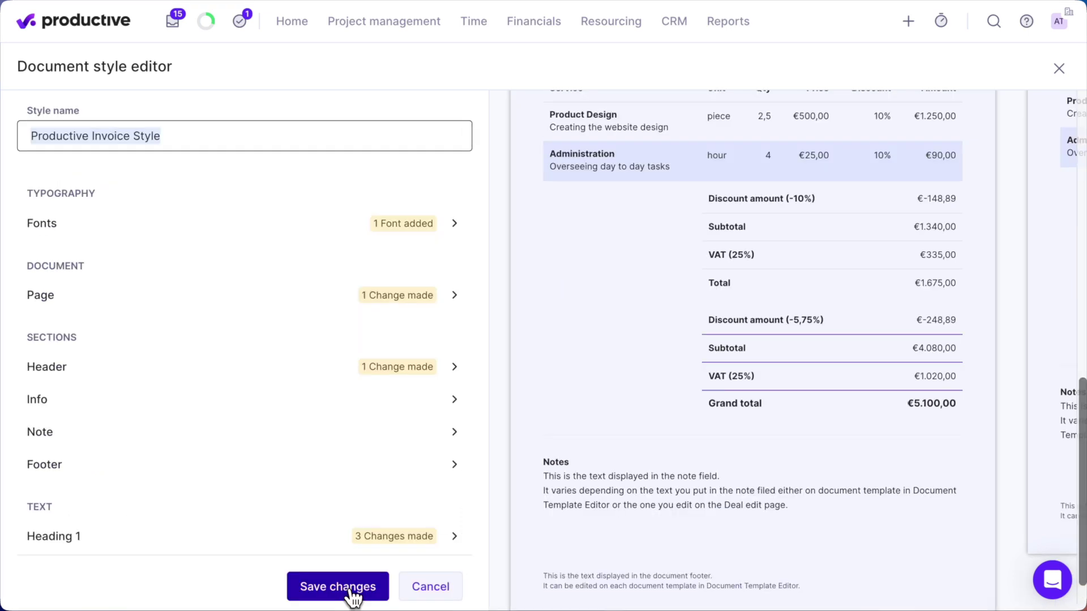
pyautogui.click(351, 588)
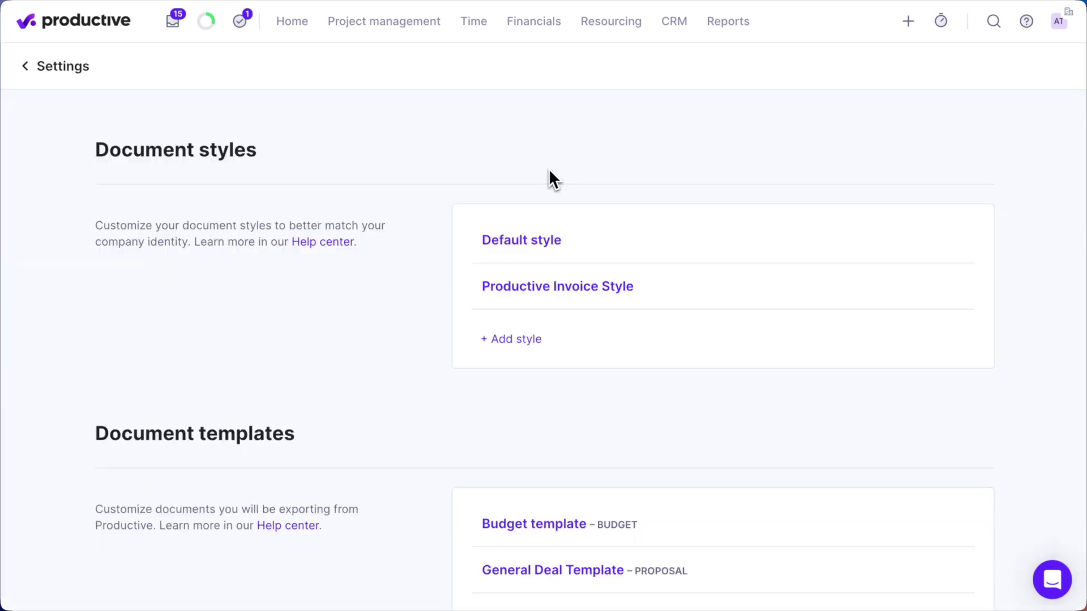
# Step: Upload the logo image to the Productive subsidiary in Company info and save it
pyautogui.click(1058, 21)
pyautogui.click(997, 278)
pyautogui.write('Company info')
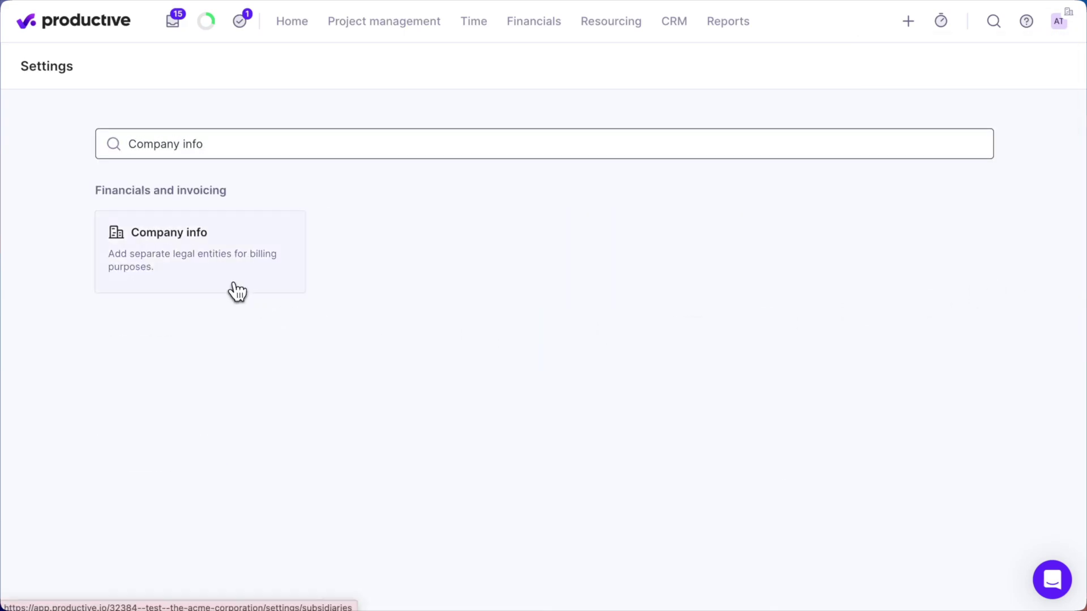
pyautogui.click(237, 290)
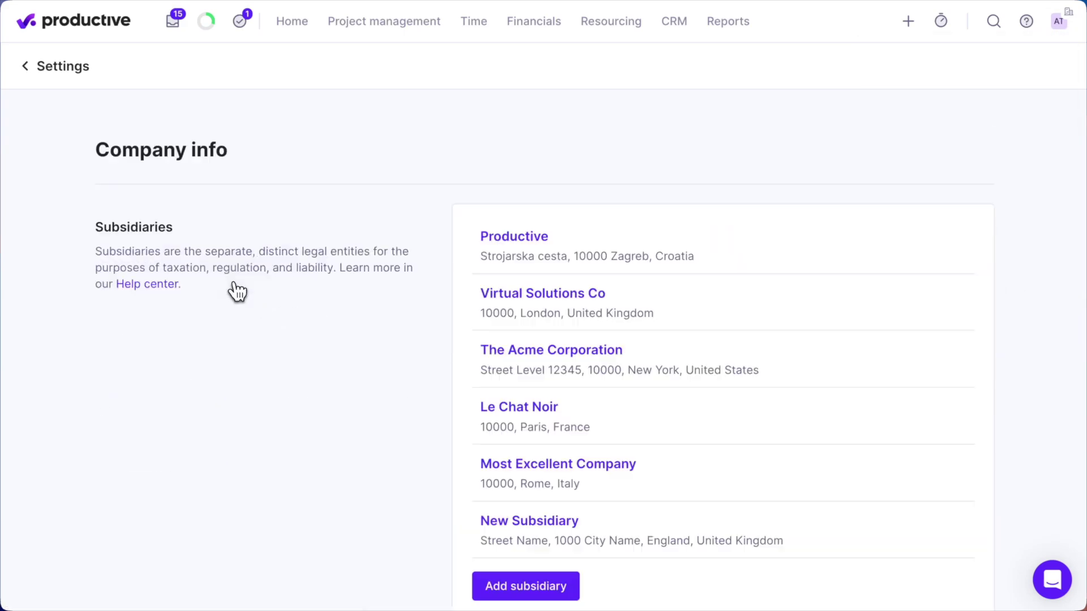
pyautogui.click(717, 269)
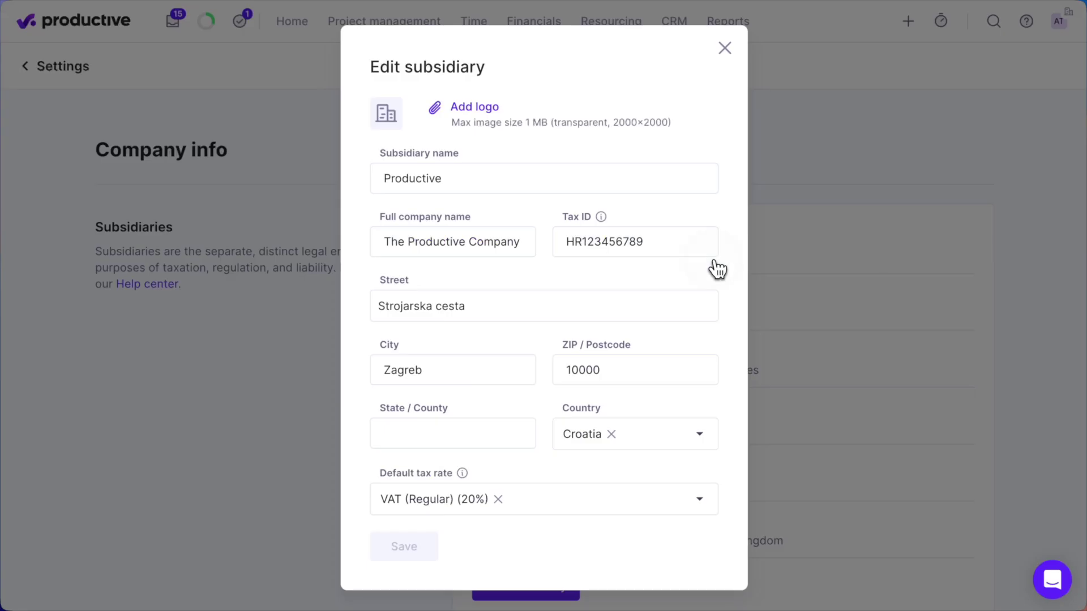
pyautogui.click(561, 113)
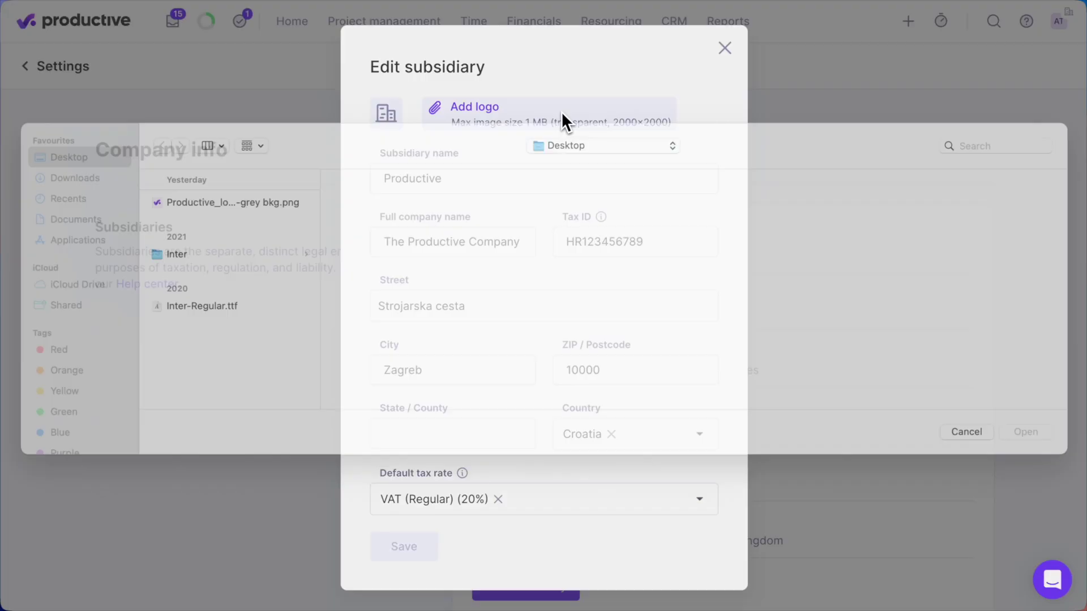
pyautogui.click(268, 222)
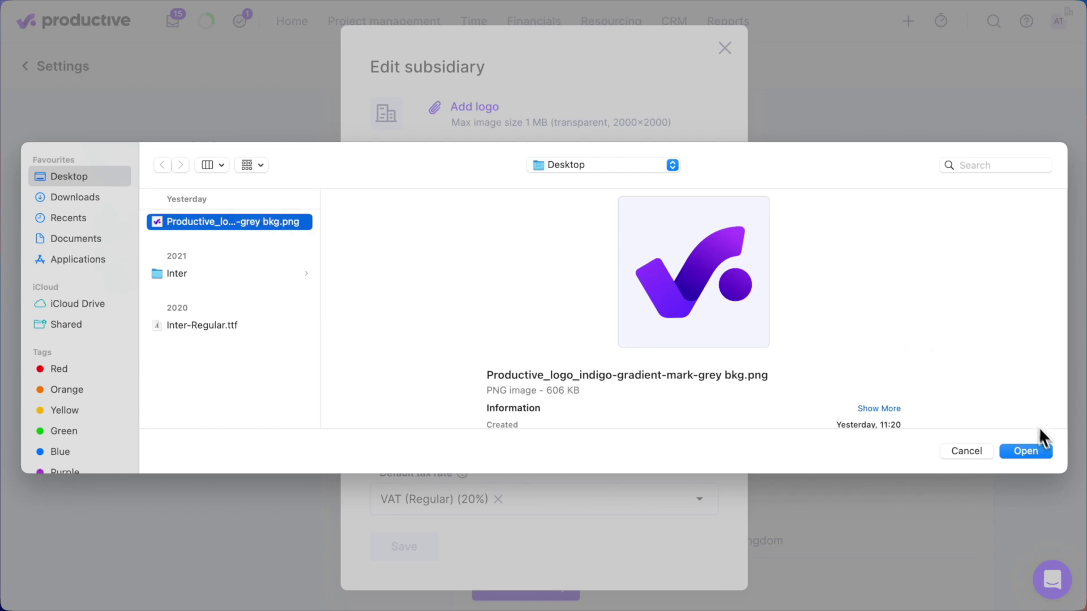
pyautogui.click(1041, 448)
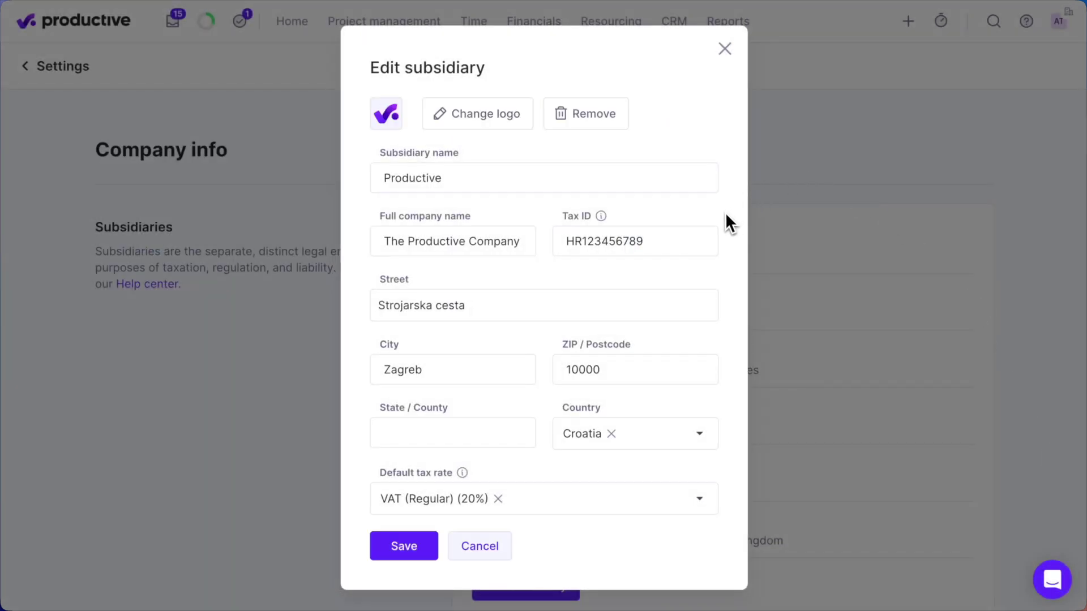
pyautogui.click(403, 548)
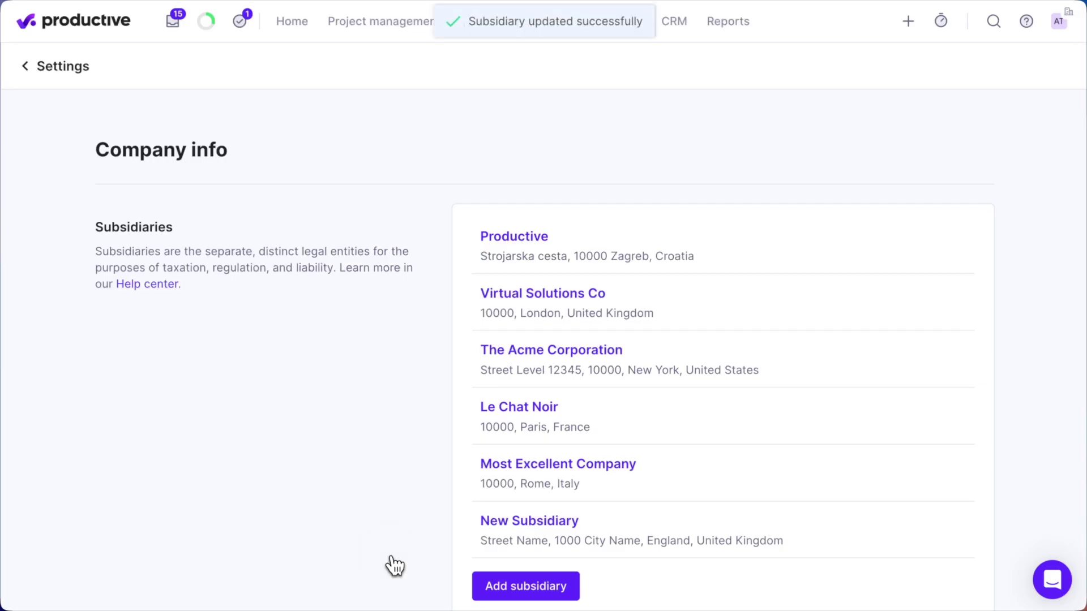
pyautogui.click(49, 68)
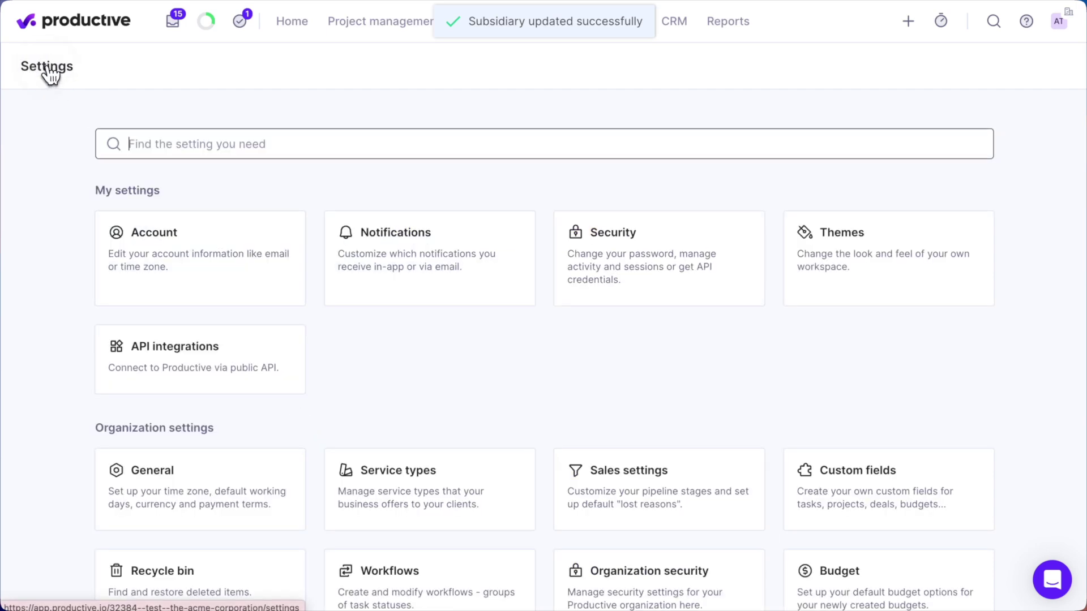
pyautogui.click(230, 154)
# Step: Check the logo in Productive Invoice Style, then open My Invoice Template for editing
pyautogui.write('templates')
pyautogui.click(182, 383)
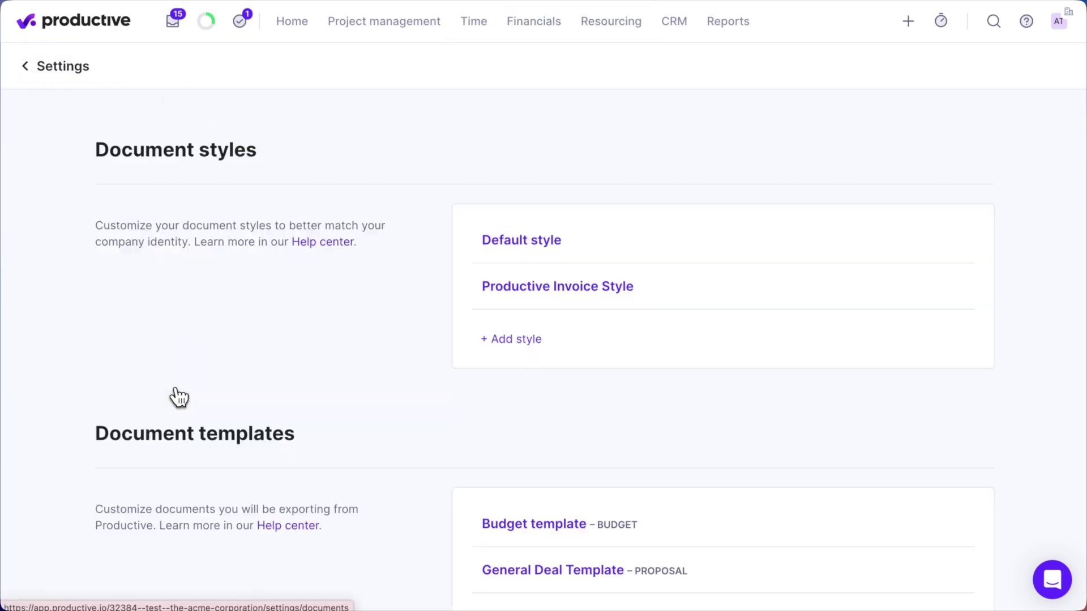
pyautogui.click(690, 310)
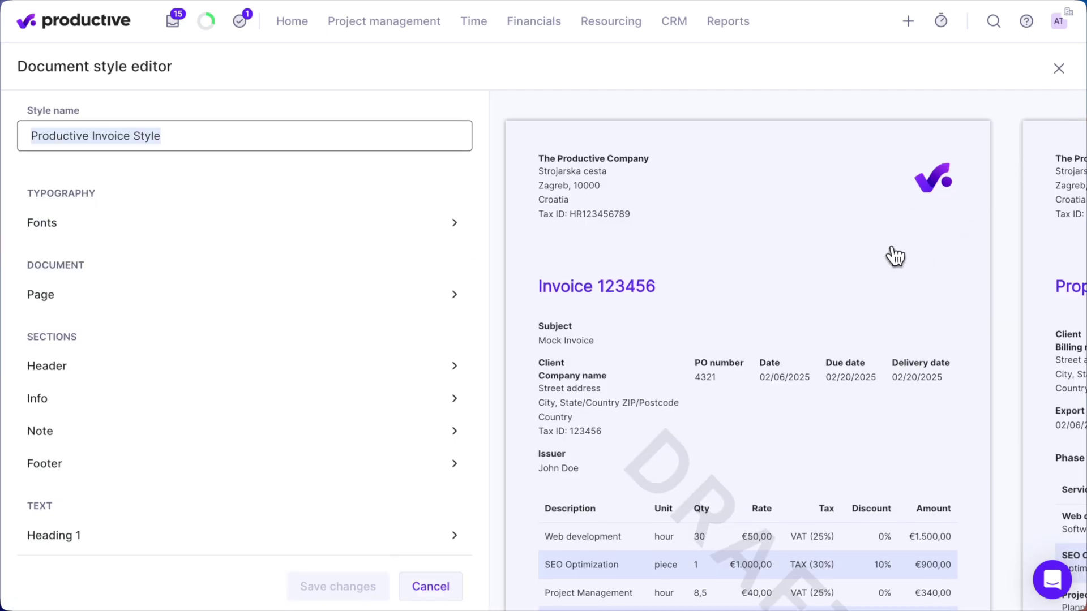
pyautogui.press('Escape')
pyautogui.scroll(-4, 417, 424)
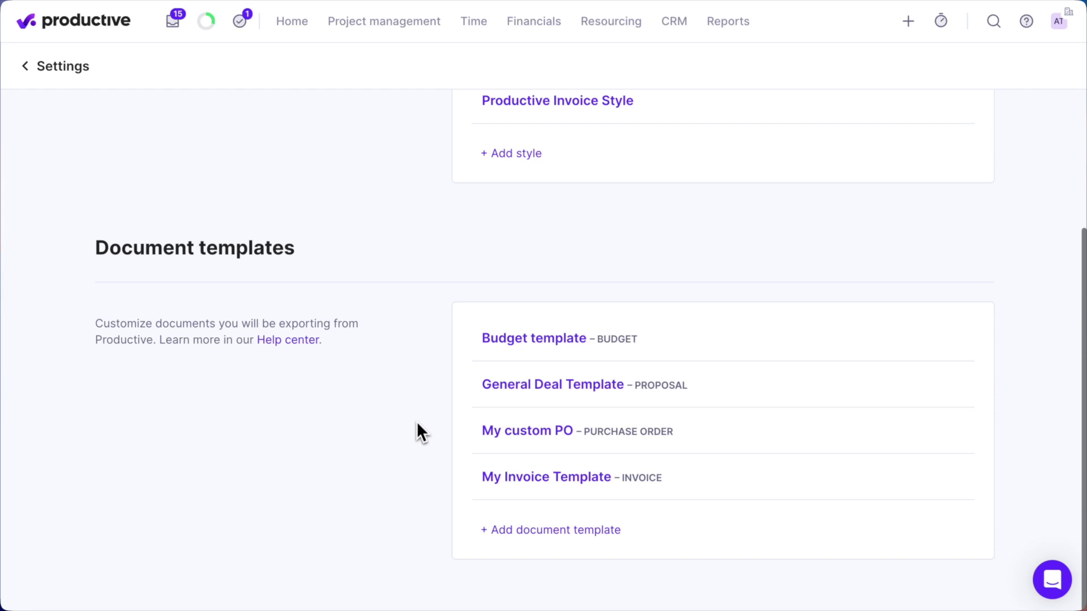
pyautogui.click(511, 492)
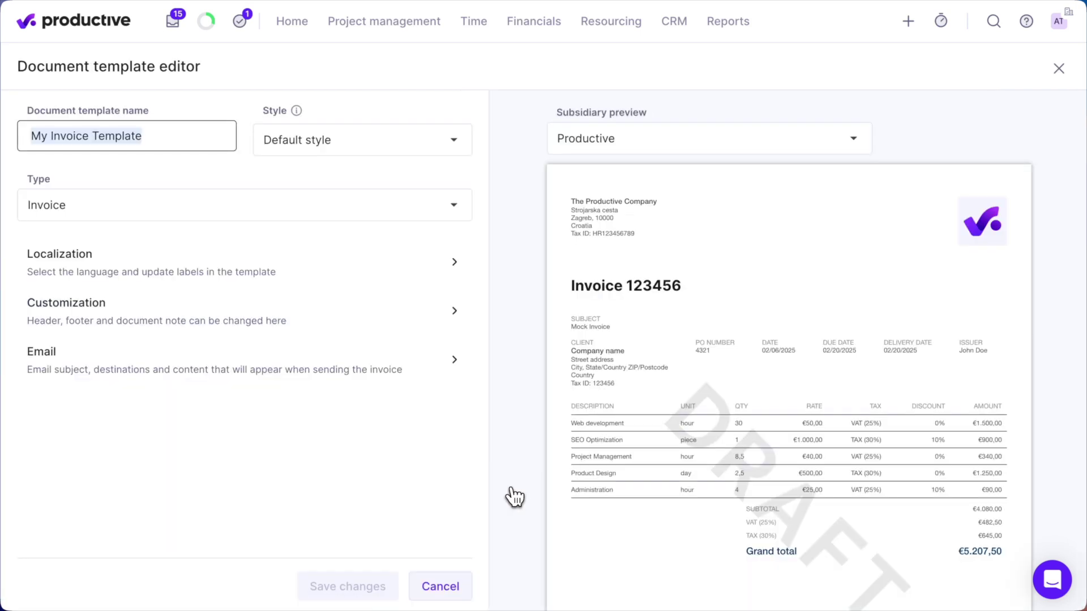
# Step: Apply Productive Invoice Style and the Info 3 layout to My Invoice Template and save
pyautogui.click(373, 154)
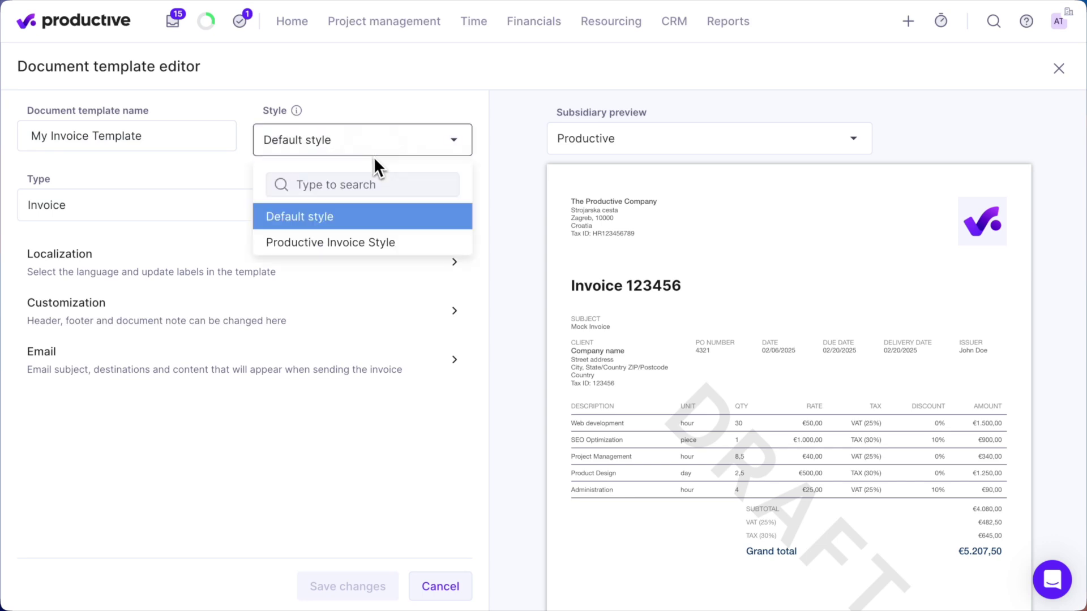
pyautogui.click(371, 249)
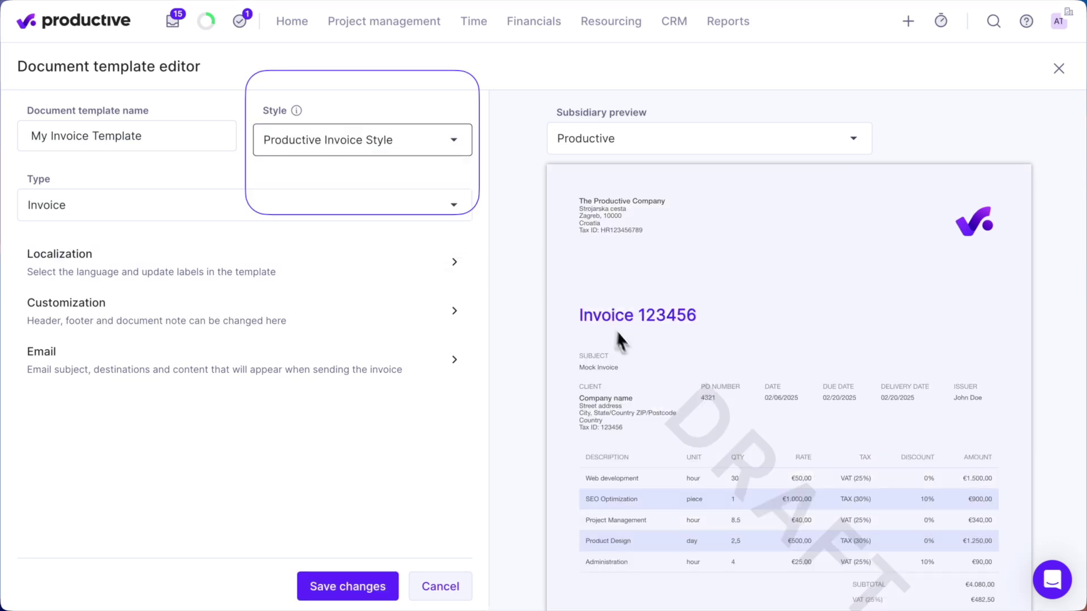
pyautogui.scroll(-3, 629, 345)
pyautogui.scroll(3, 629, 349)
pyautogui.click(451, 317)
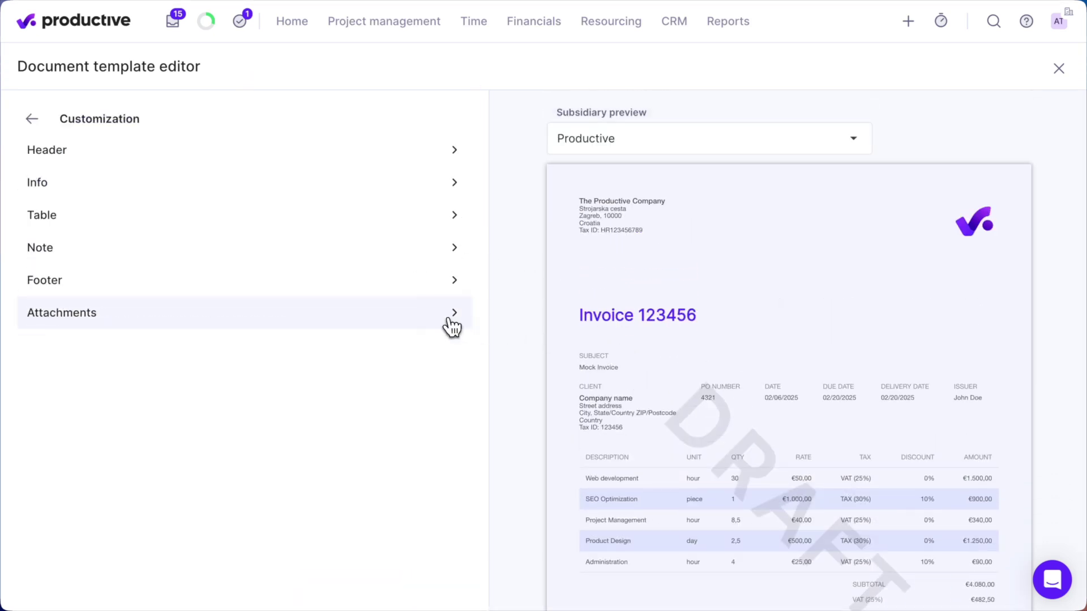
pyautogui.click(255, 183)
pyautogui.click(355, 169)
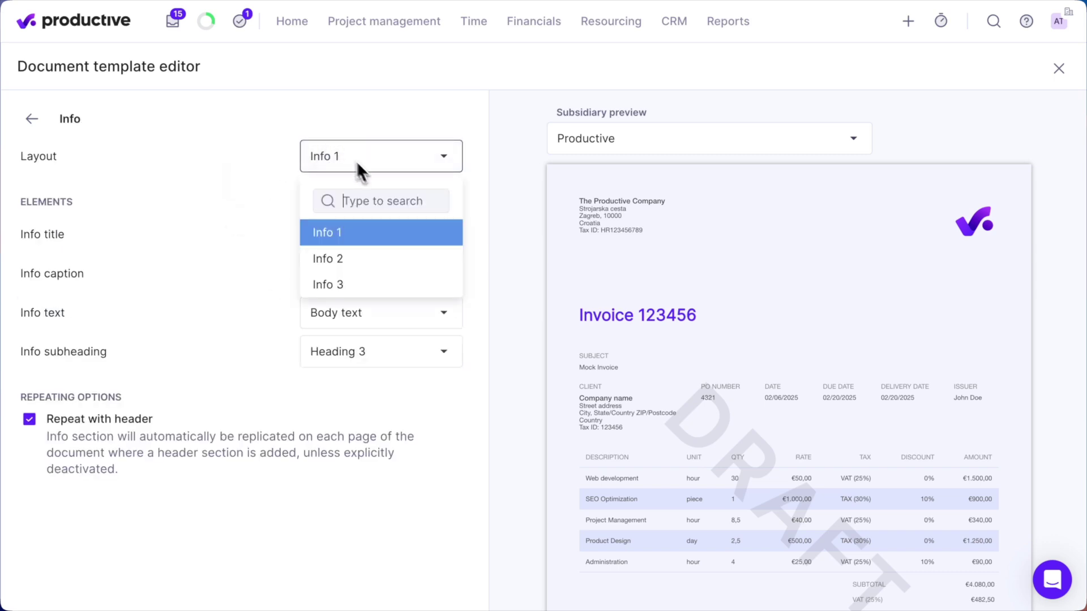
pyautogui.click(382, 284)
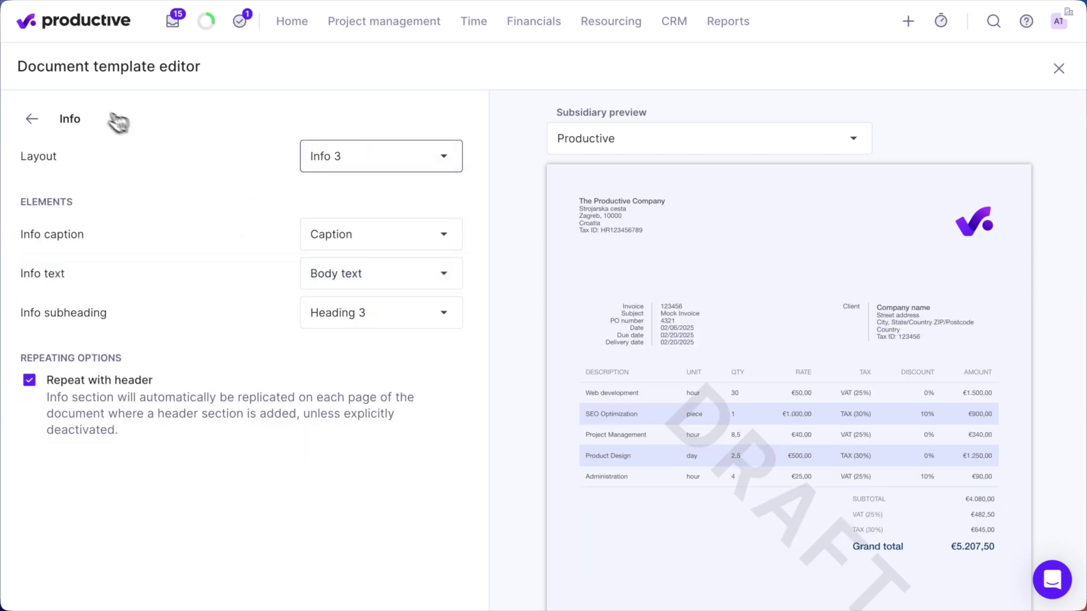
pyautogui.click(35, 119)
pyautogui.click(32, 117)
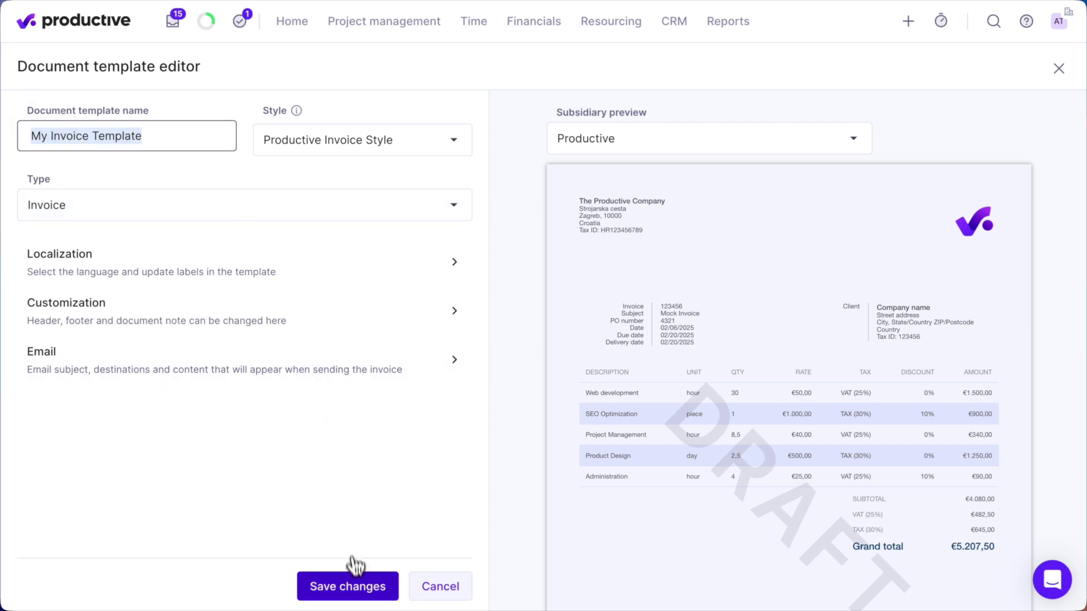
pyautogui.click(358, 591)
pyautogui.moveTo(478, 35)
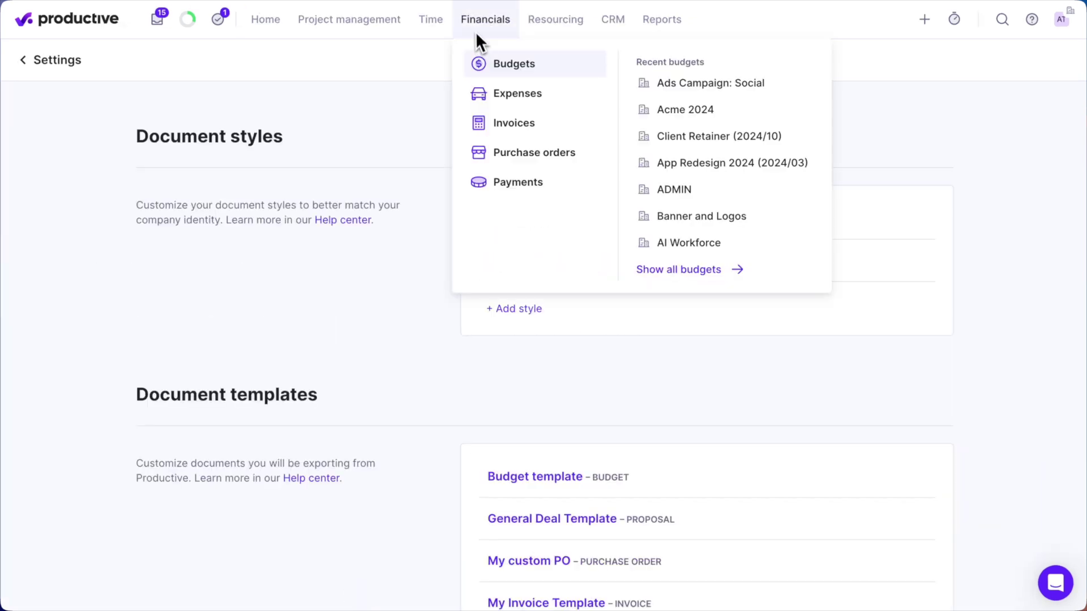
pyautogui.moveTo(499, 123)
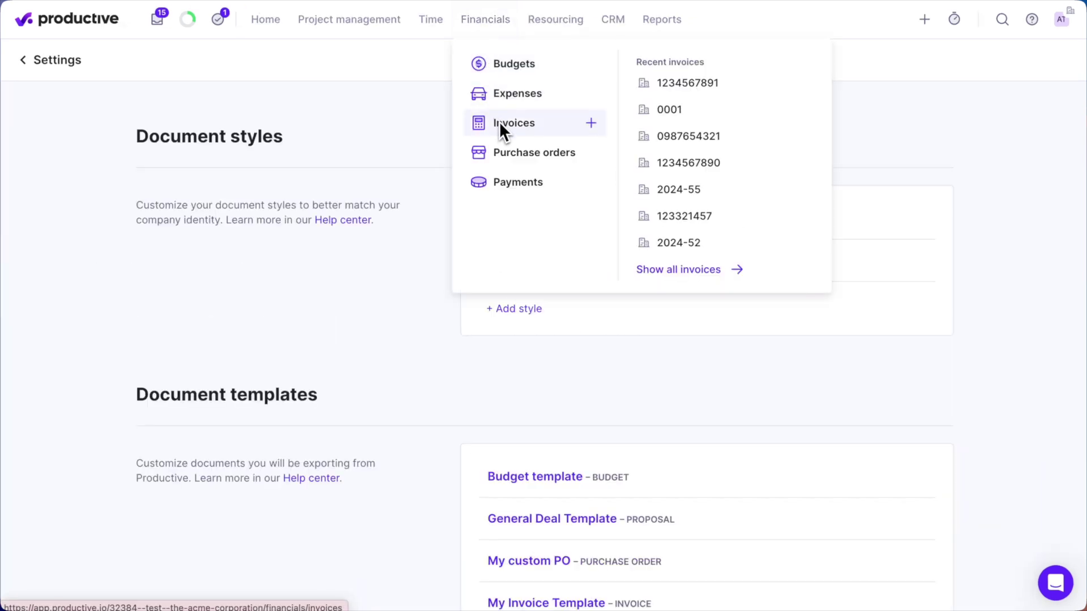
pyautogui.click(698, 85)
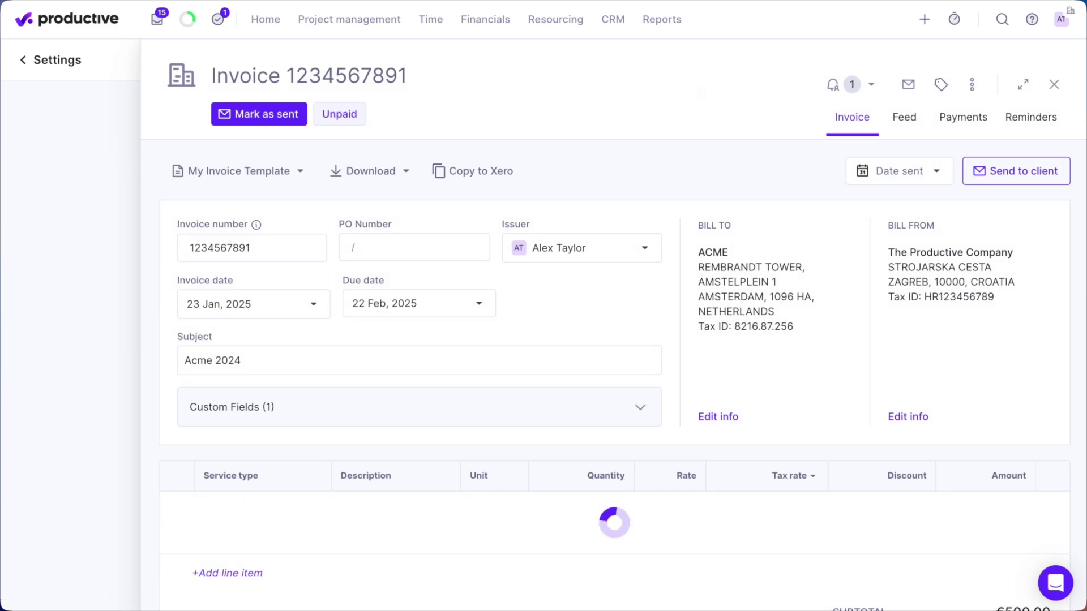
# Step: Review the invoice's document template, PDF download options and send-by-email window
pyautogui.click(299, 172)
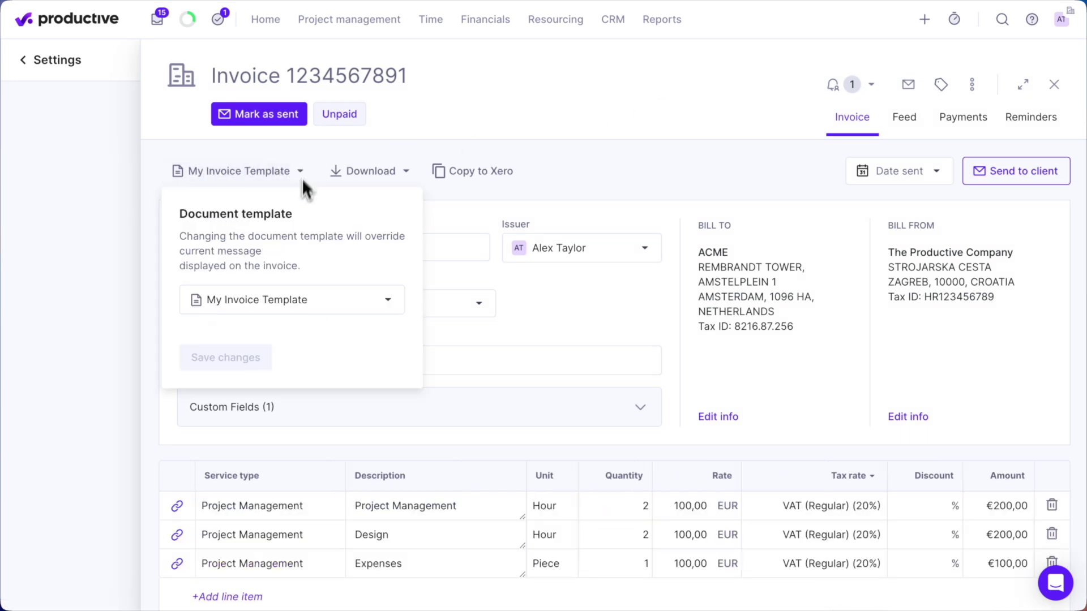
pyautogui.click(543, 196)
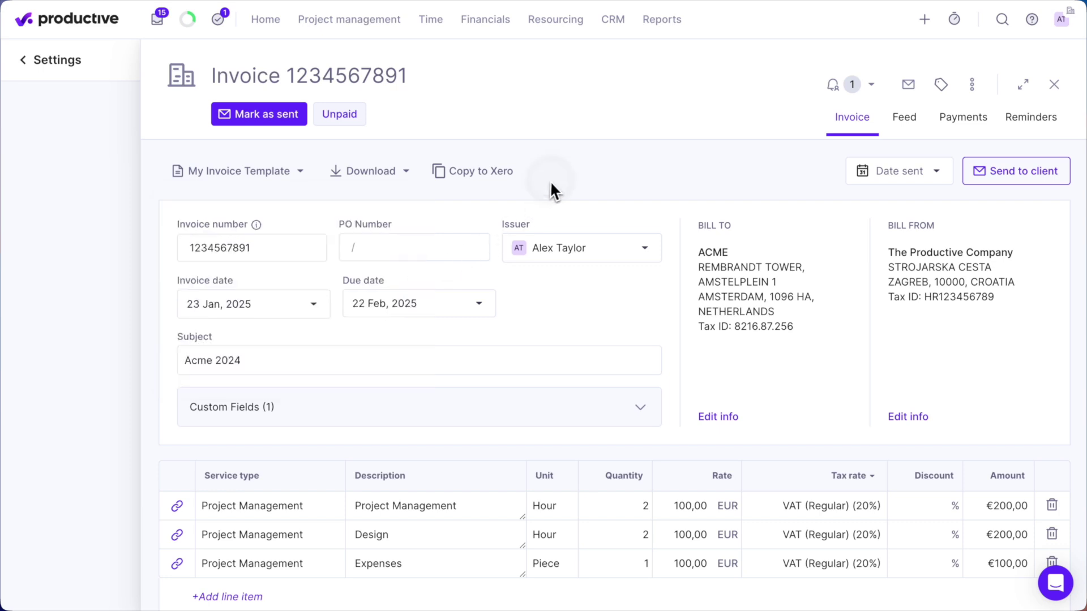
pyautogui.click(366, 182)
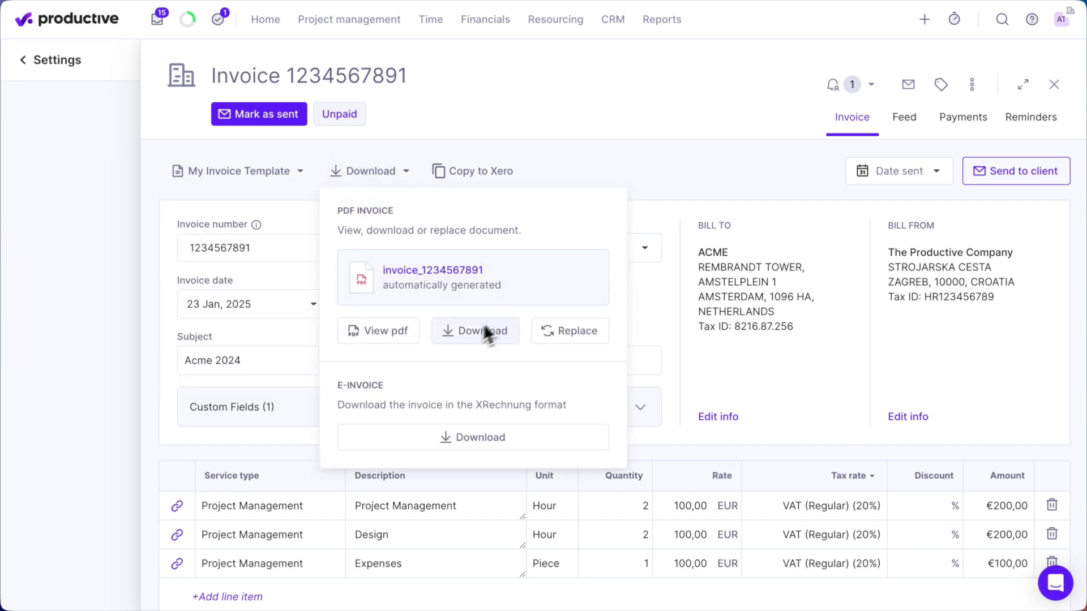
pyautogui.click(642, 182)
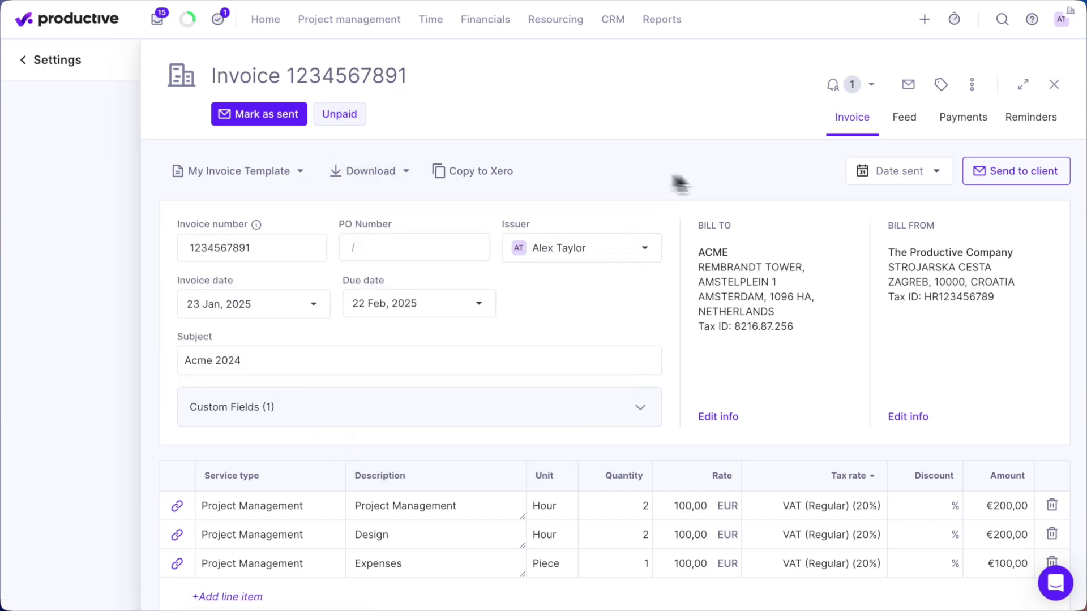
pyautogui.click(982, 181)
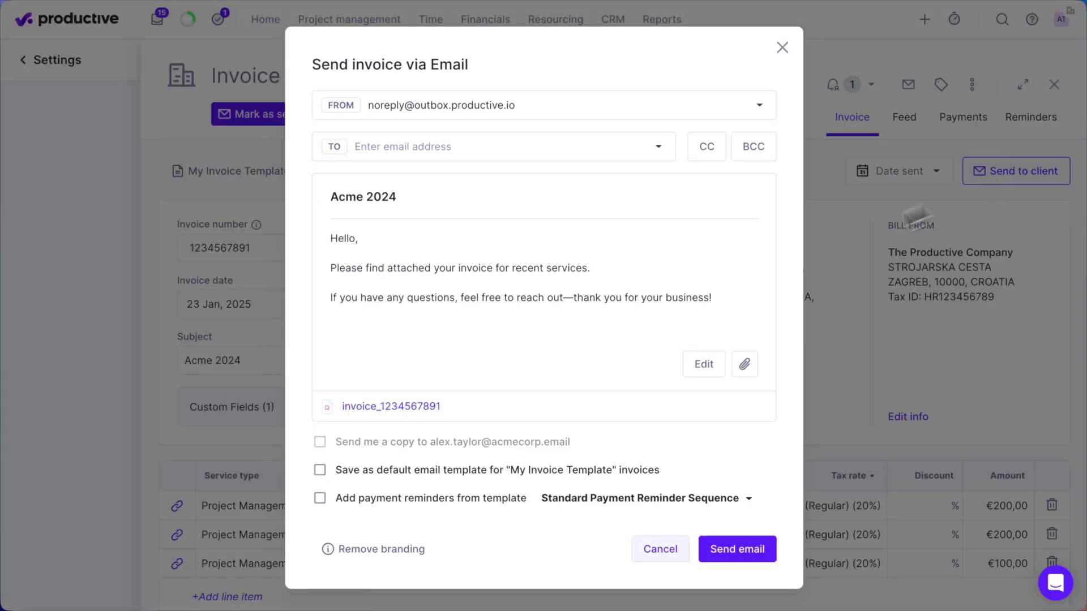
pyautogui.click(715, 541)
pyautogui.click(367, 178)
pyautogui.click(369, 330)
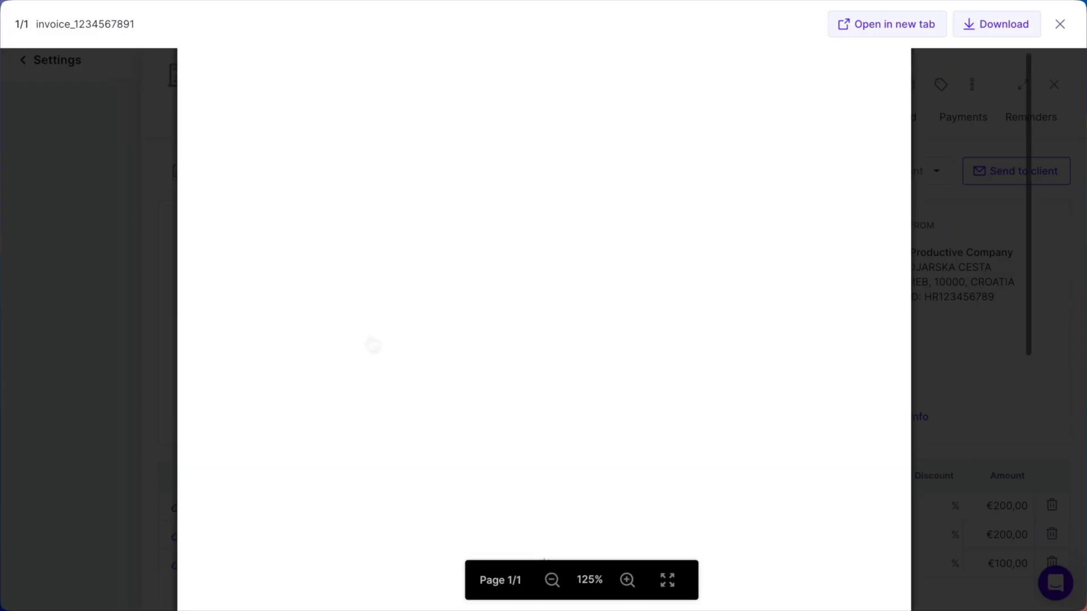